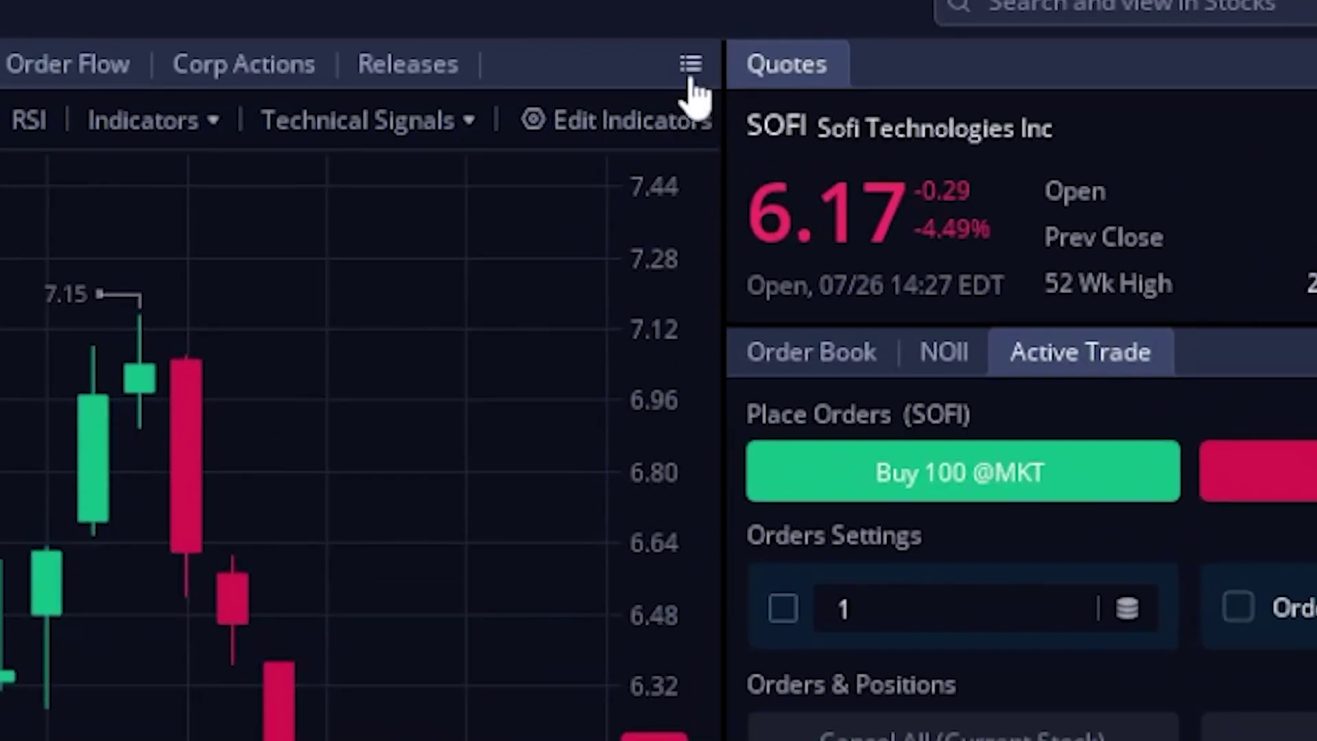
# Add a Price Ladder widget from the Trade category of All Widgets.
pyautogui.click(690, 66)
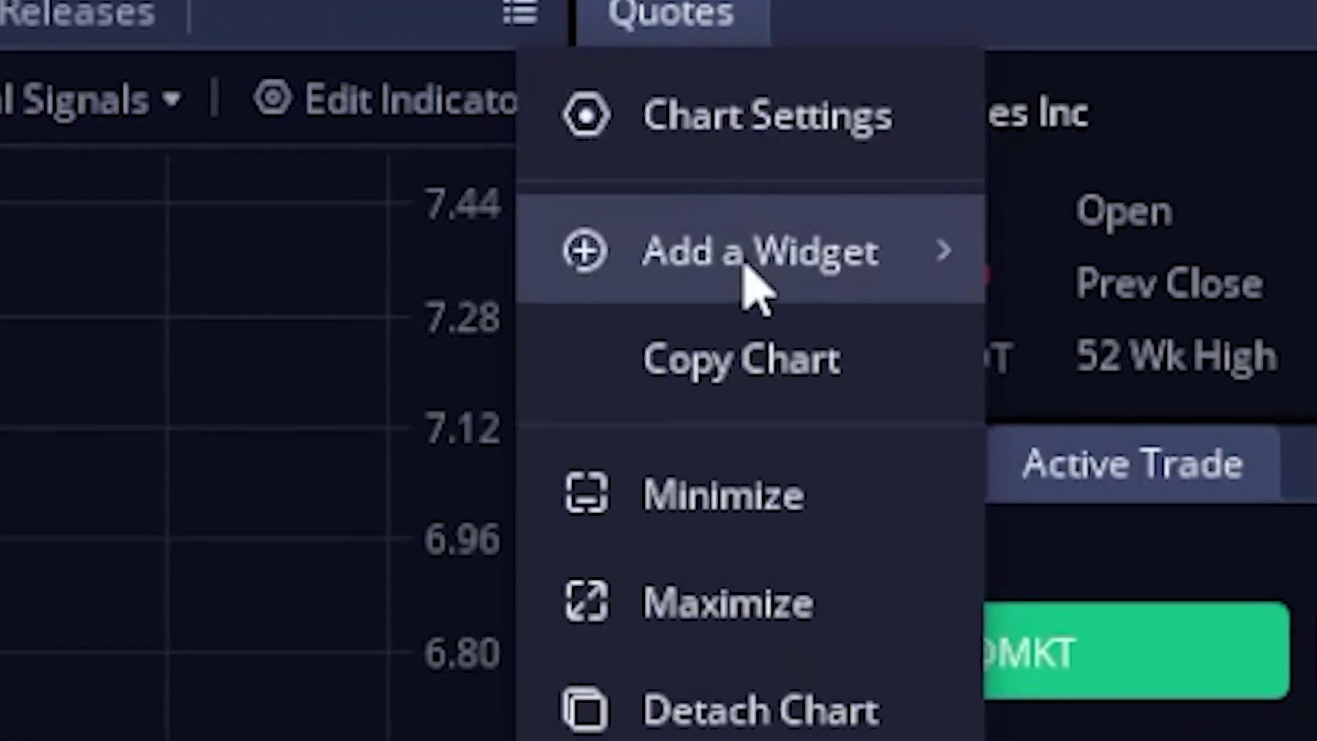
pyautogui.moveTo(832, 229)
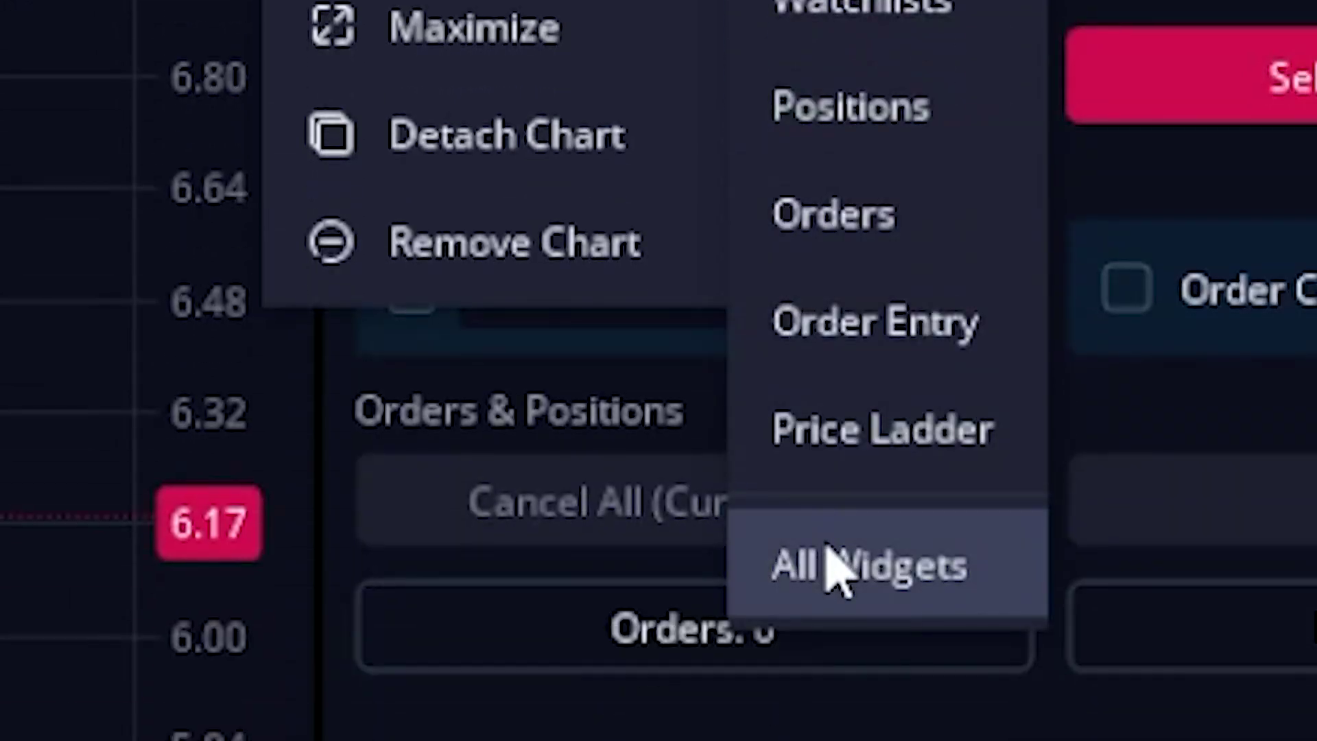
pyautogui.click(833, 569)
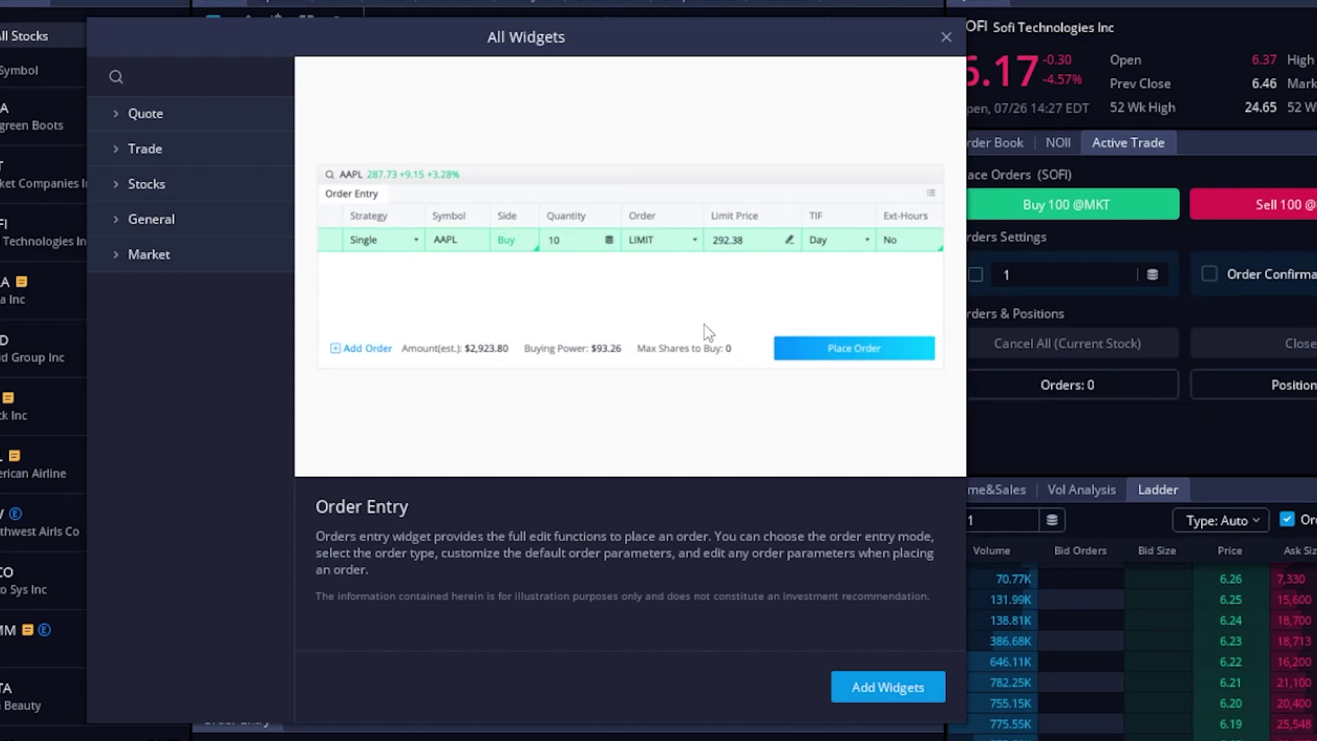
pyautogui.click(127, 154)
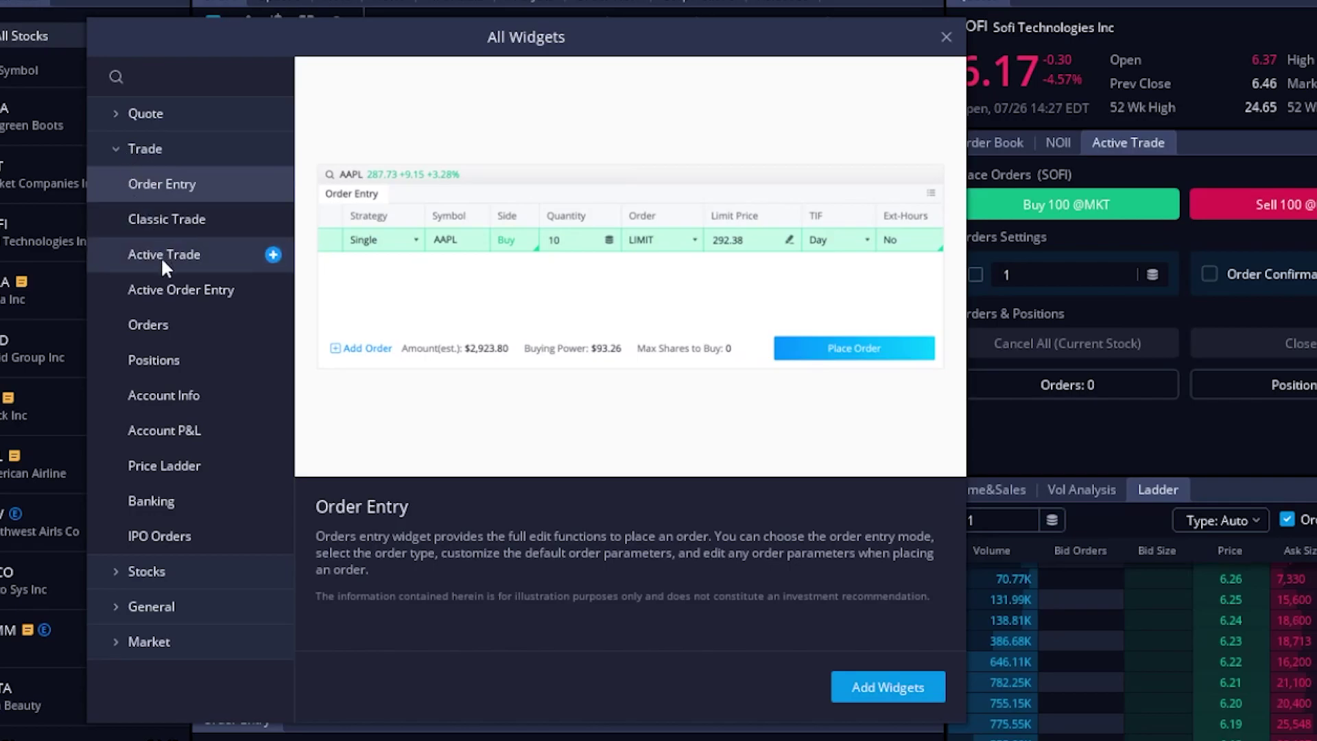
pyautogui.click(163, 468)
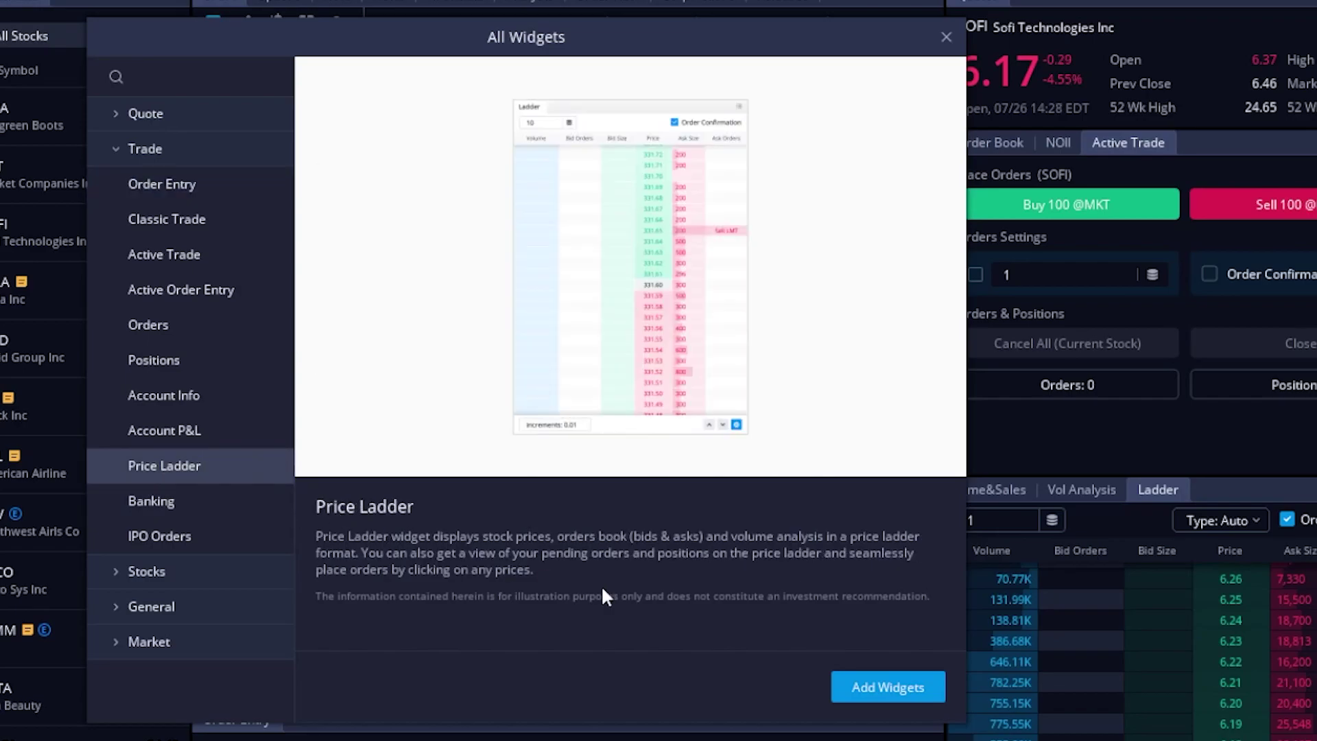
pyautogui.click(903, 689)
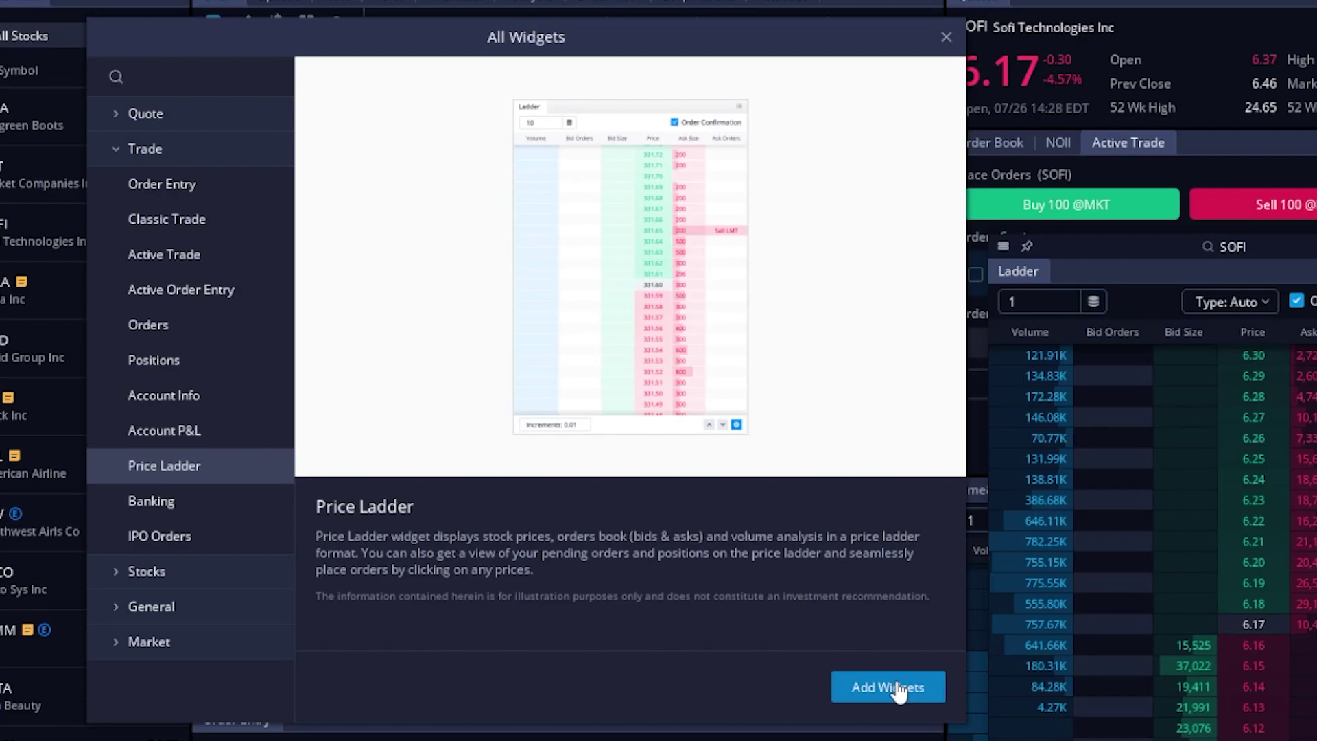
# Add an Active Trade widget as well and close the widget picker.
pyautogui.click(163, 253)
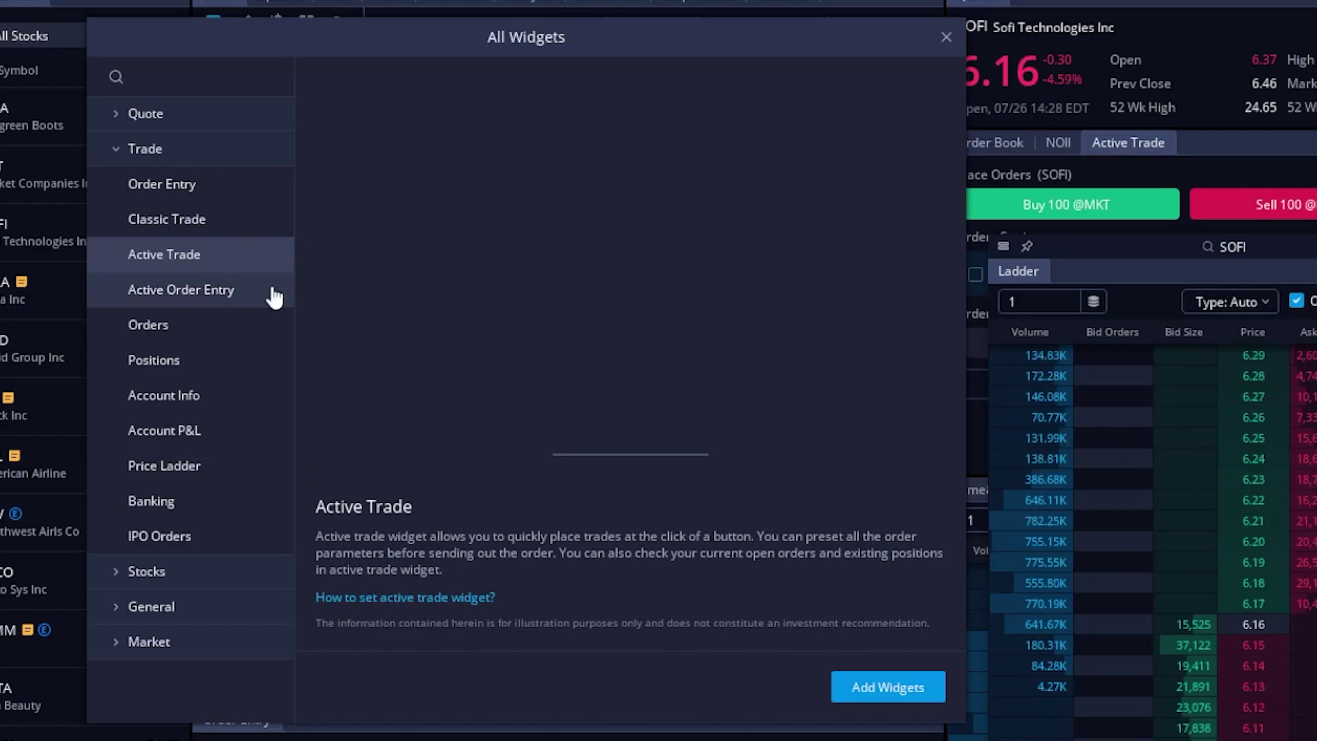
pyautogui.click(867, 690)
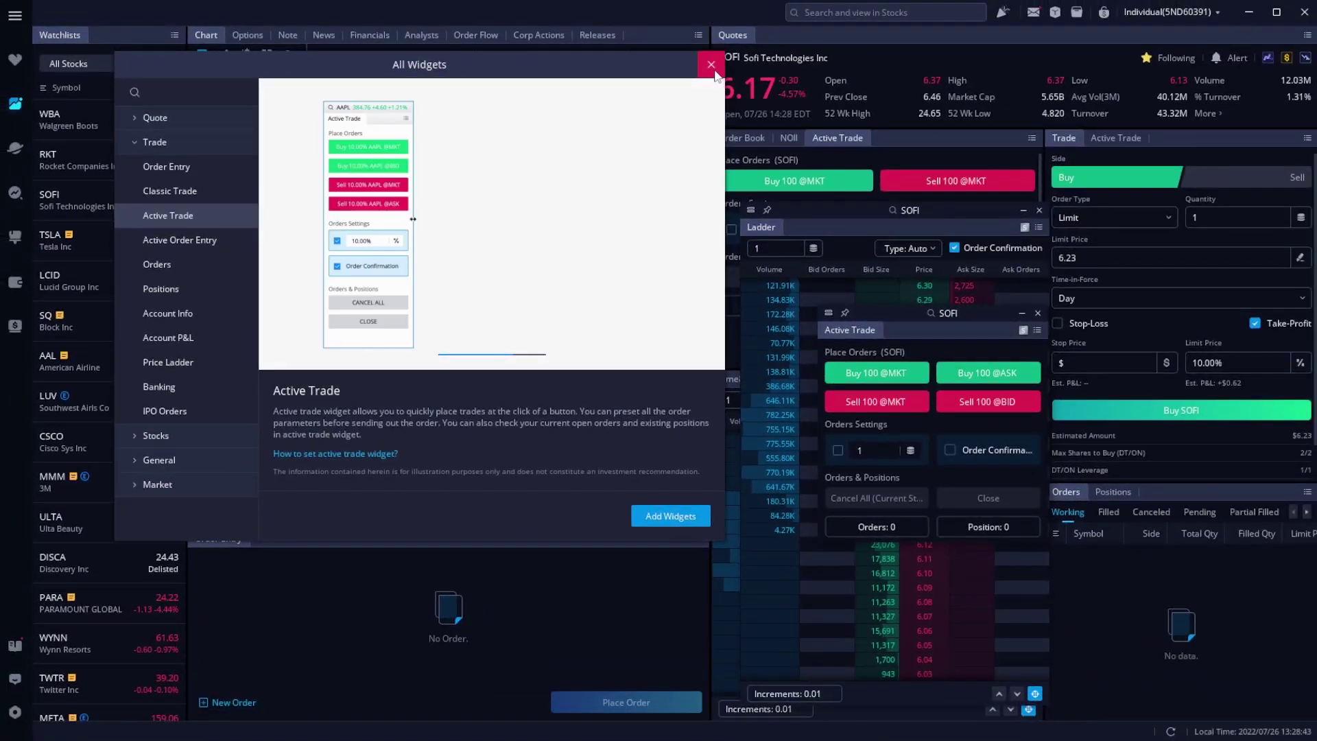
pyautogui.click(714, 71)
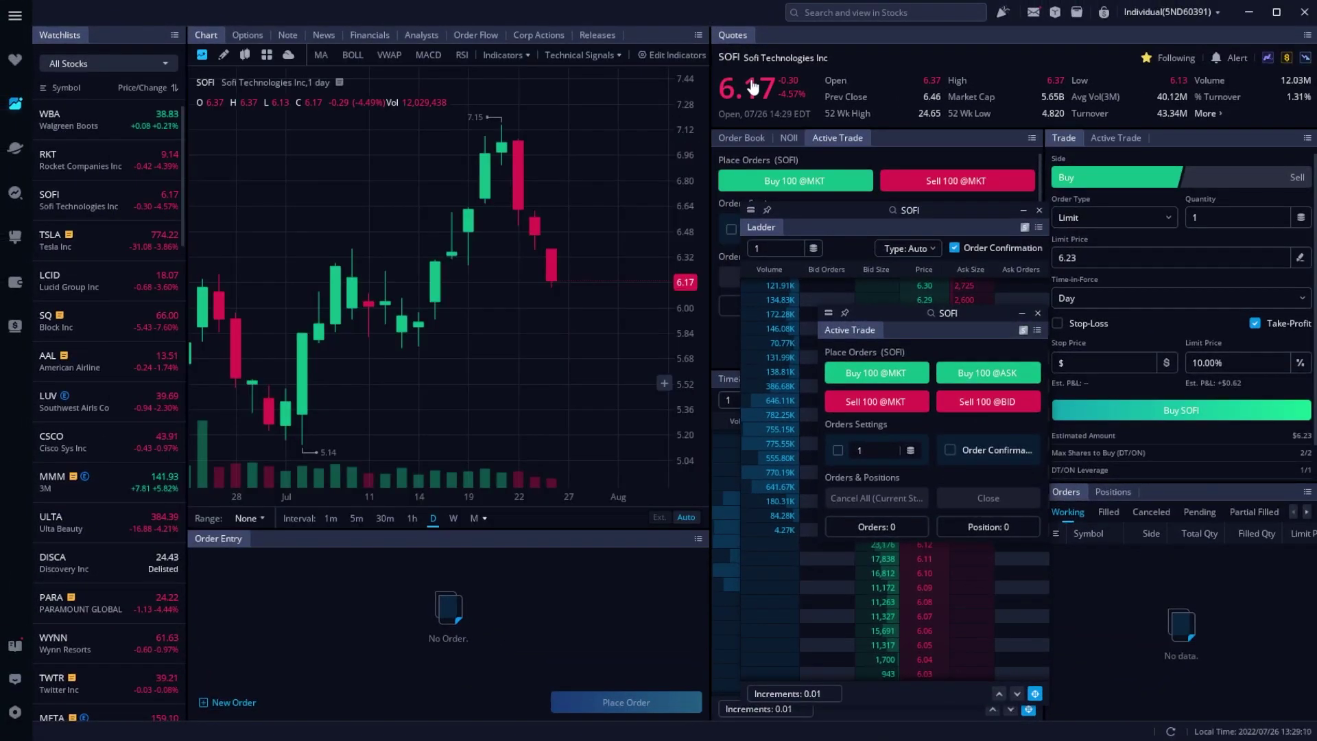
# Move the floating Active Trade widget over the chart, then close both floating widgets.
pyautogui.moveTo(885, 312); pyautogui.dragTo(861, 353)
pyautogui.moveTo(948, 208); pyautogui.dragTo(957, 205)
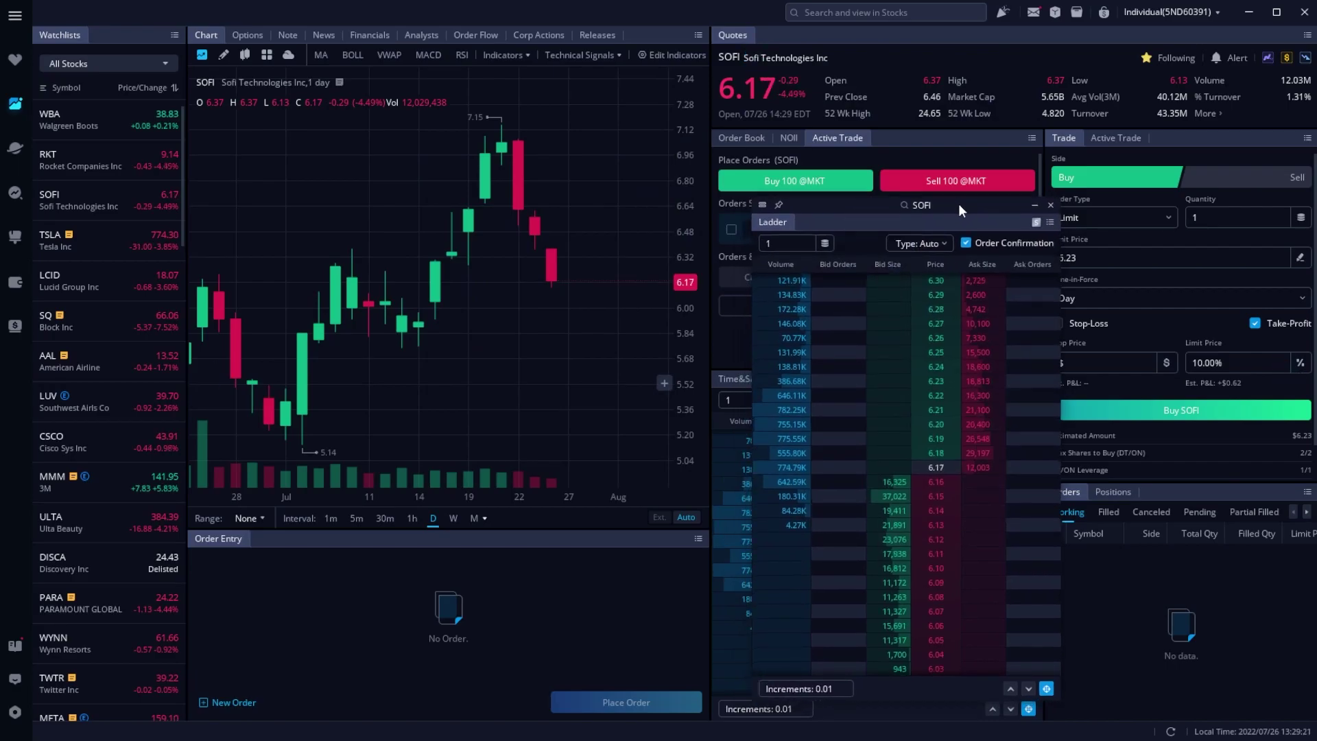
pyautogui.click(1048, 206)
pyautogui.click(1011, 353)
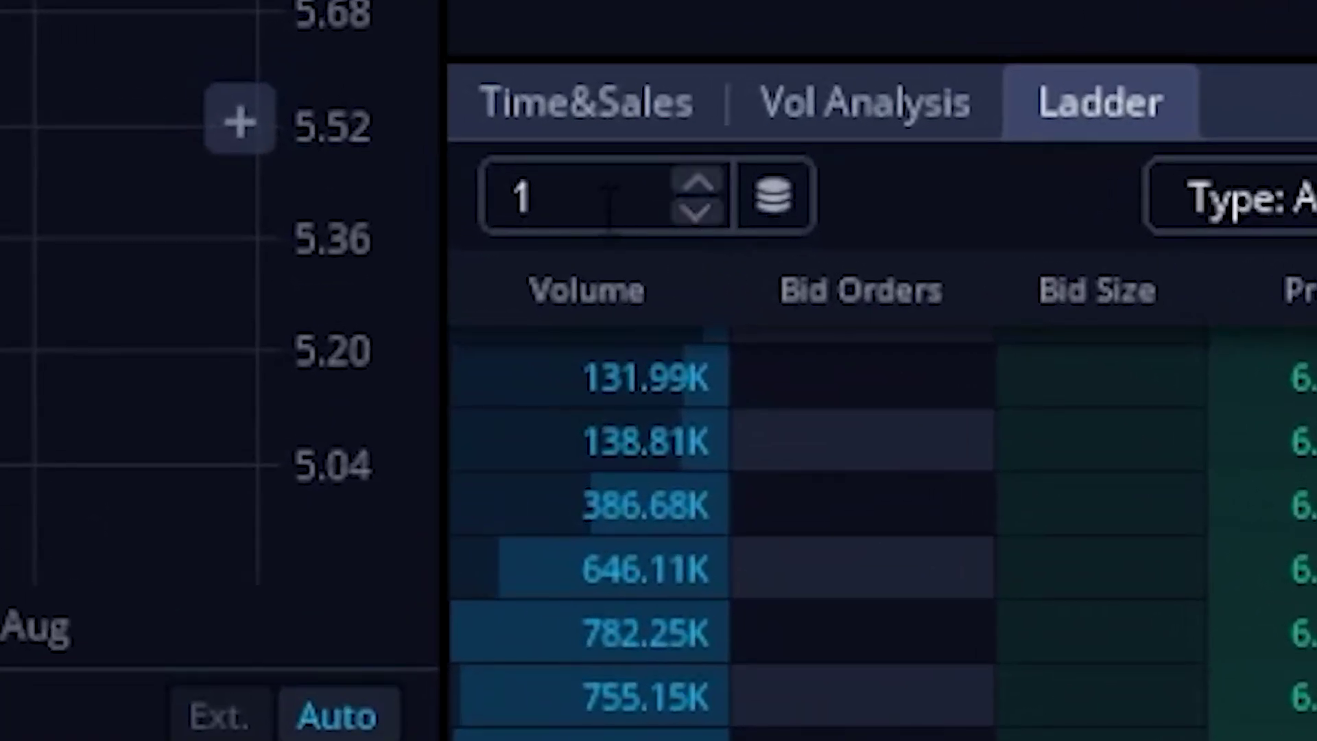
pyautogui.click(698, 182)
pyautogui.click(699, 182)
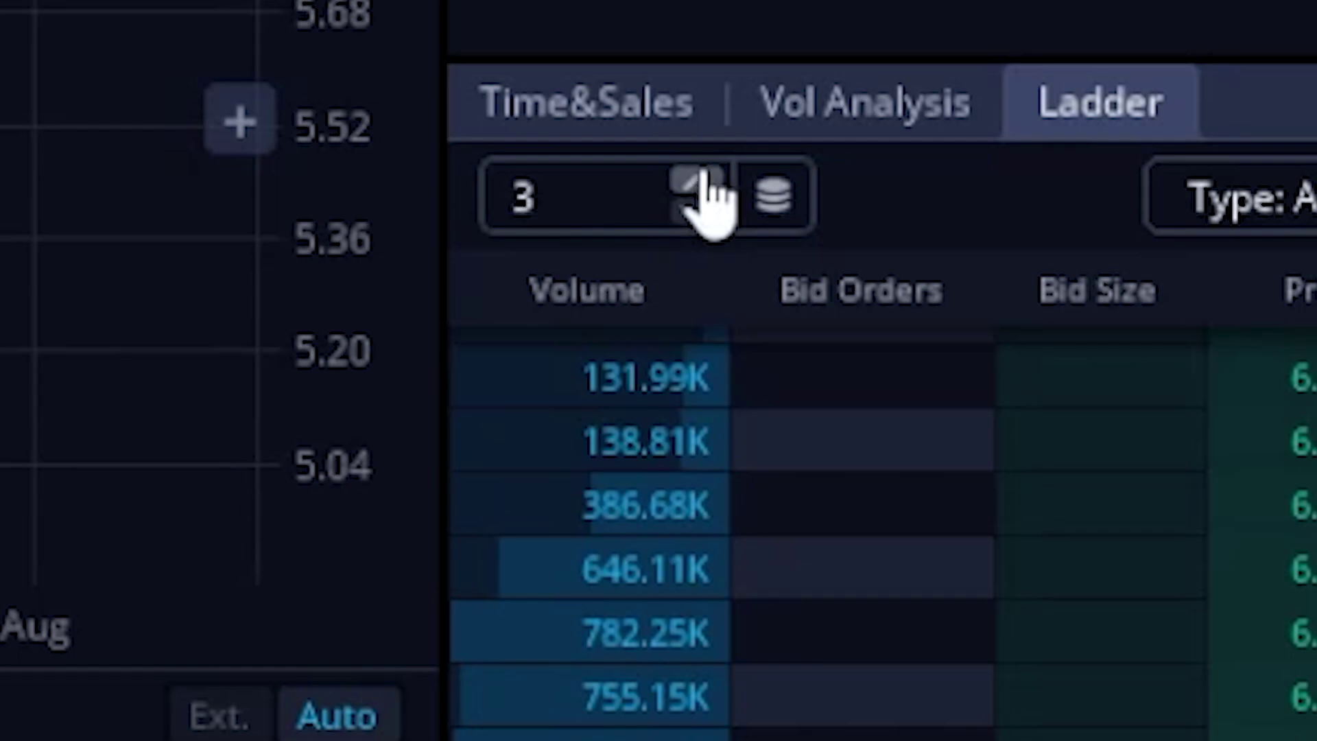
pyautogui.click(698, 182)
pyautogui.click(698, 182)
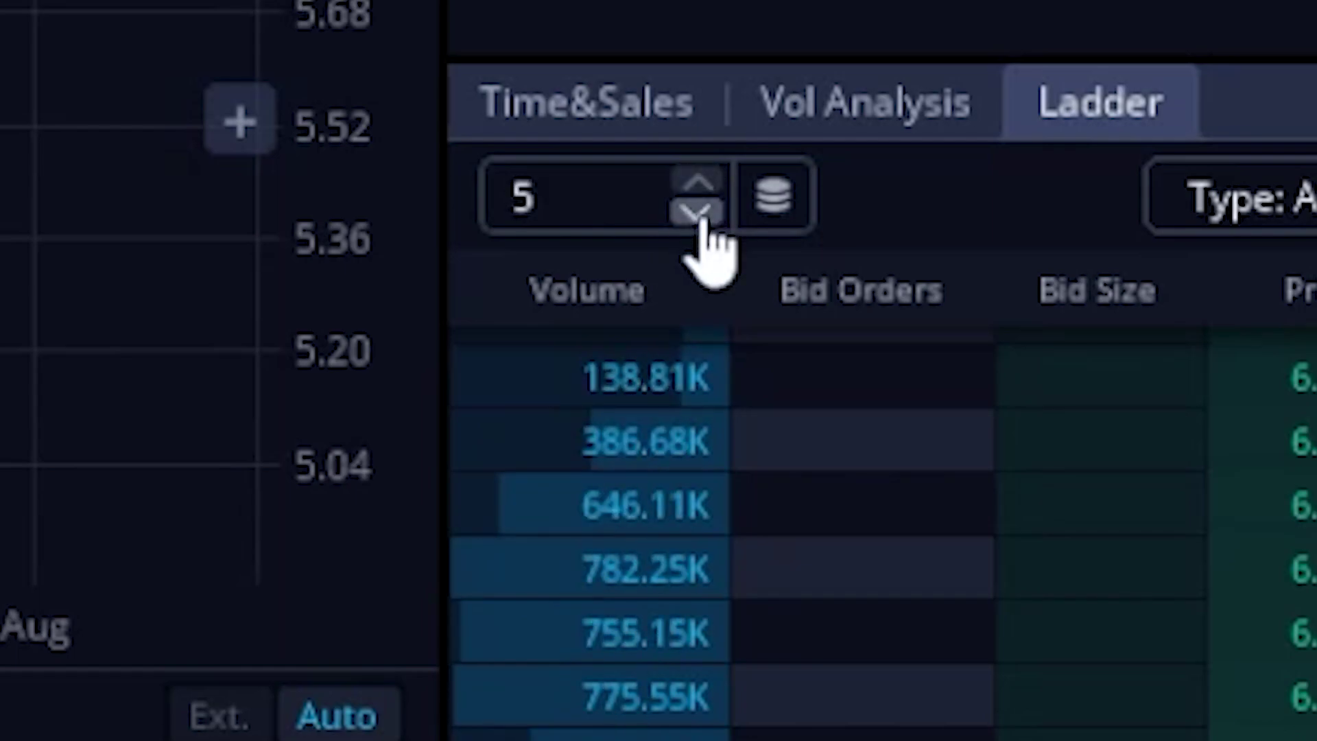
pyautogui.click(698, 211)
pyautogui.click(698, 211)
pyautogui.click(698, 211)
pyautogui.click(698, 211)
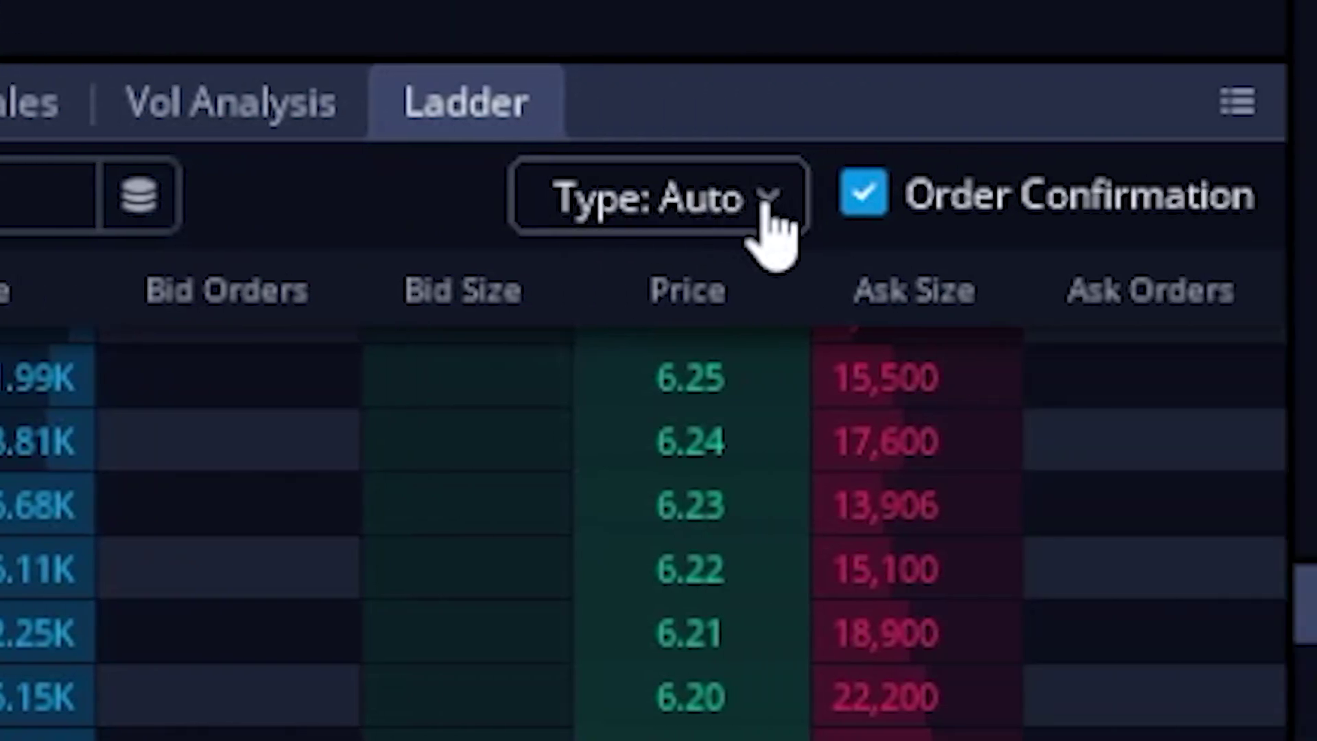
pyautogui.click(719, 213)
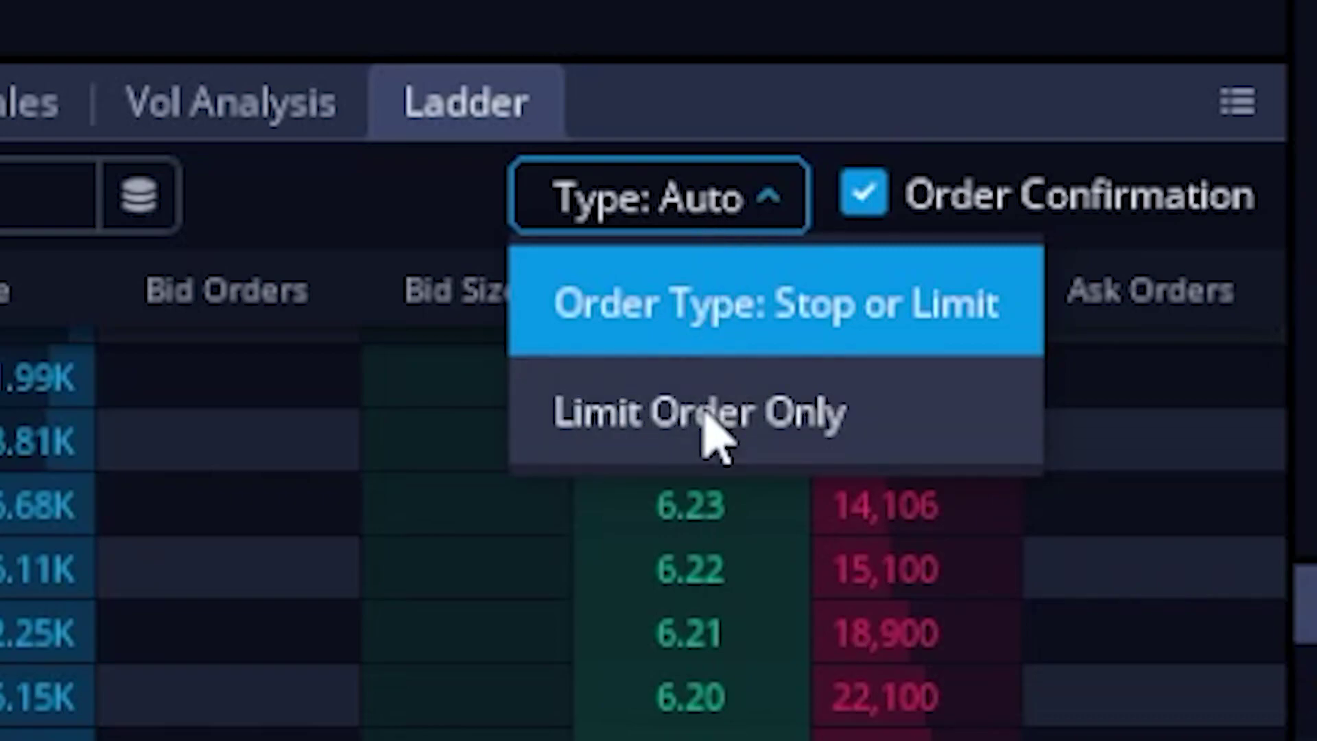
pyautogui.click(730, 346)
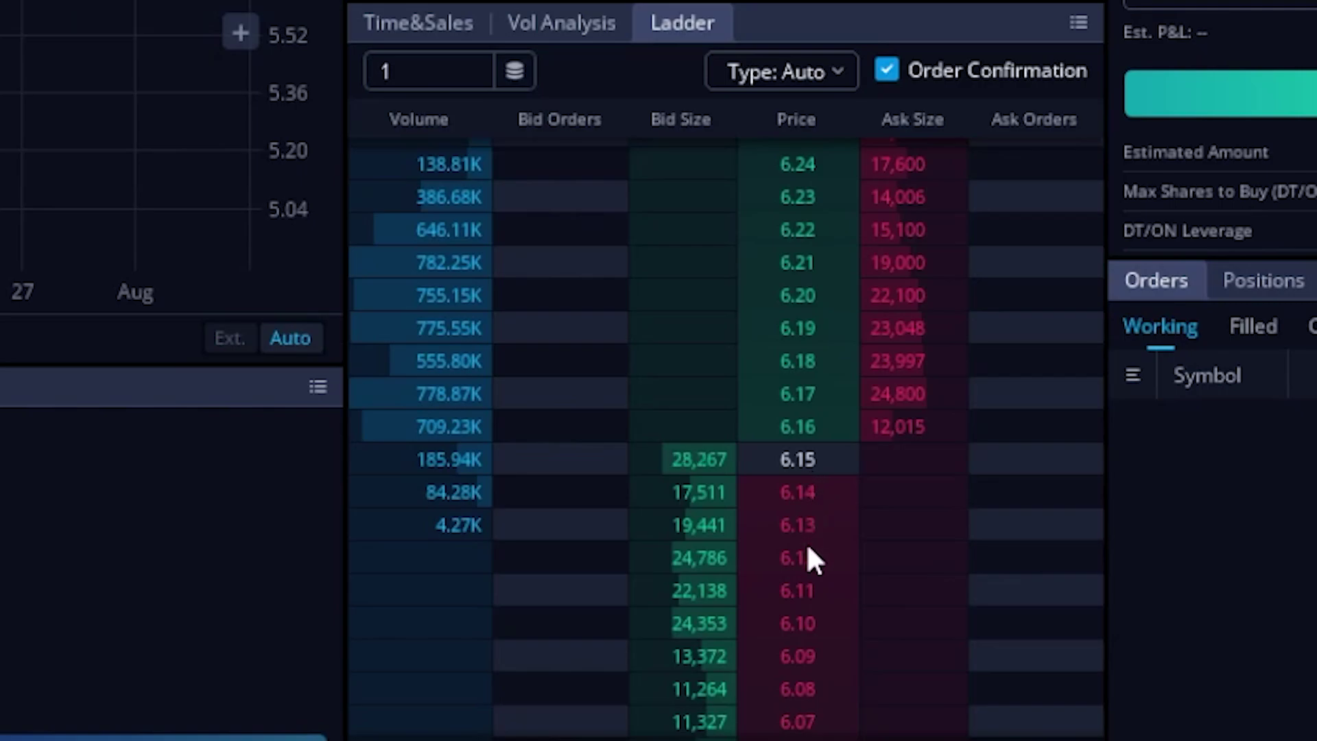
# Place a 1-share SOFI buy limit at 6.02 from the ladder's Bid Orders column and confirm it.
pyautogui.scroll(-3, 805, 681)
pyautogui.click(713, 689)
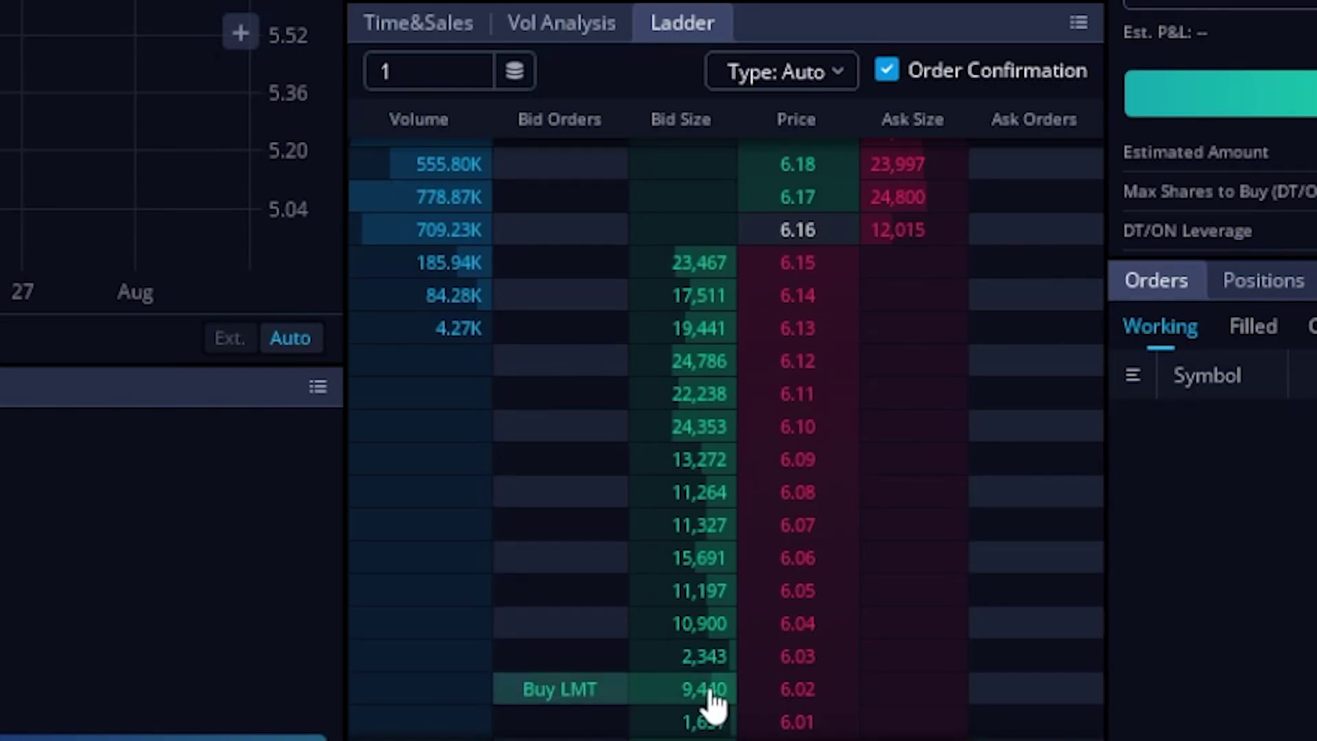
pyautogui.click(709, 682)
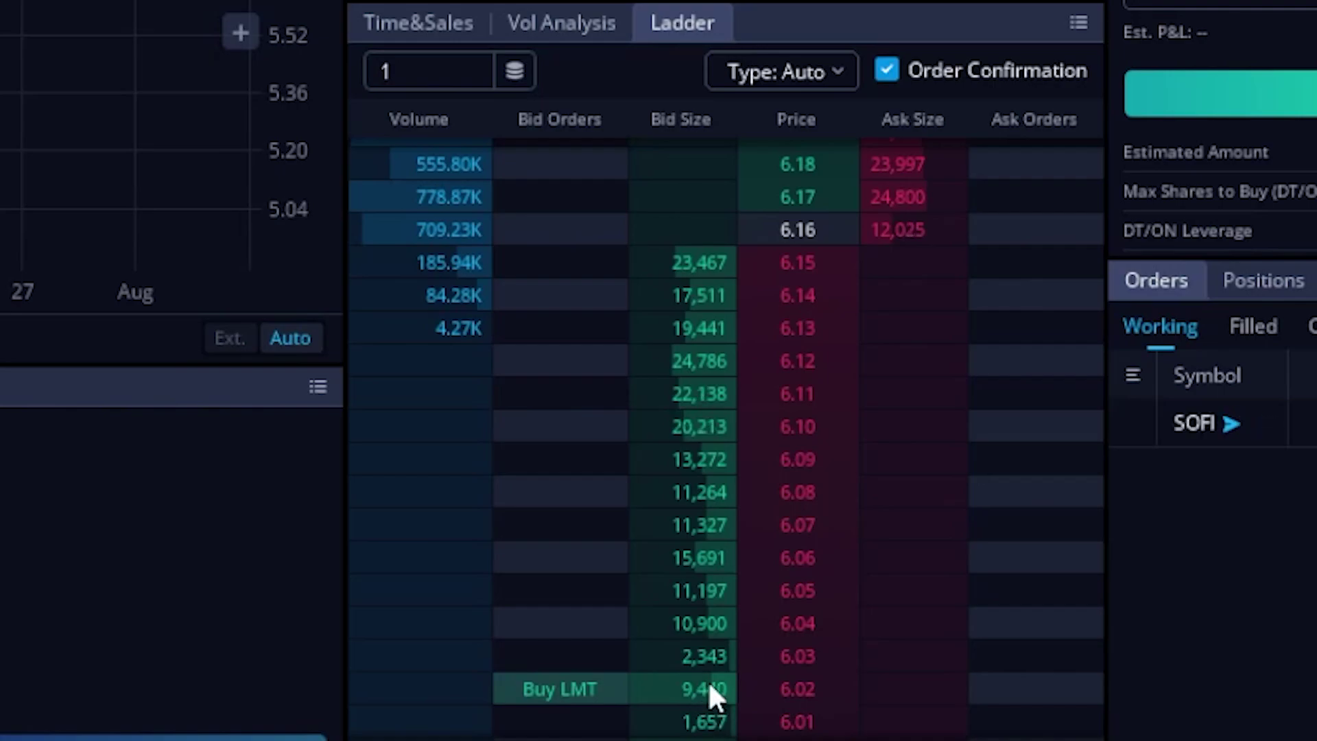
pyautogui.click(710, 681)
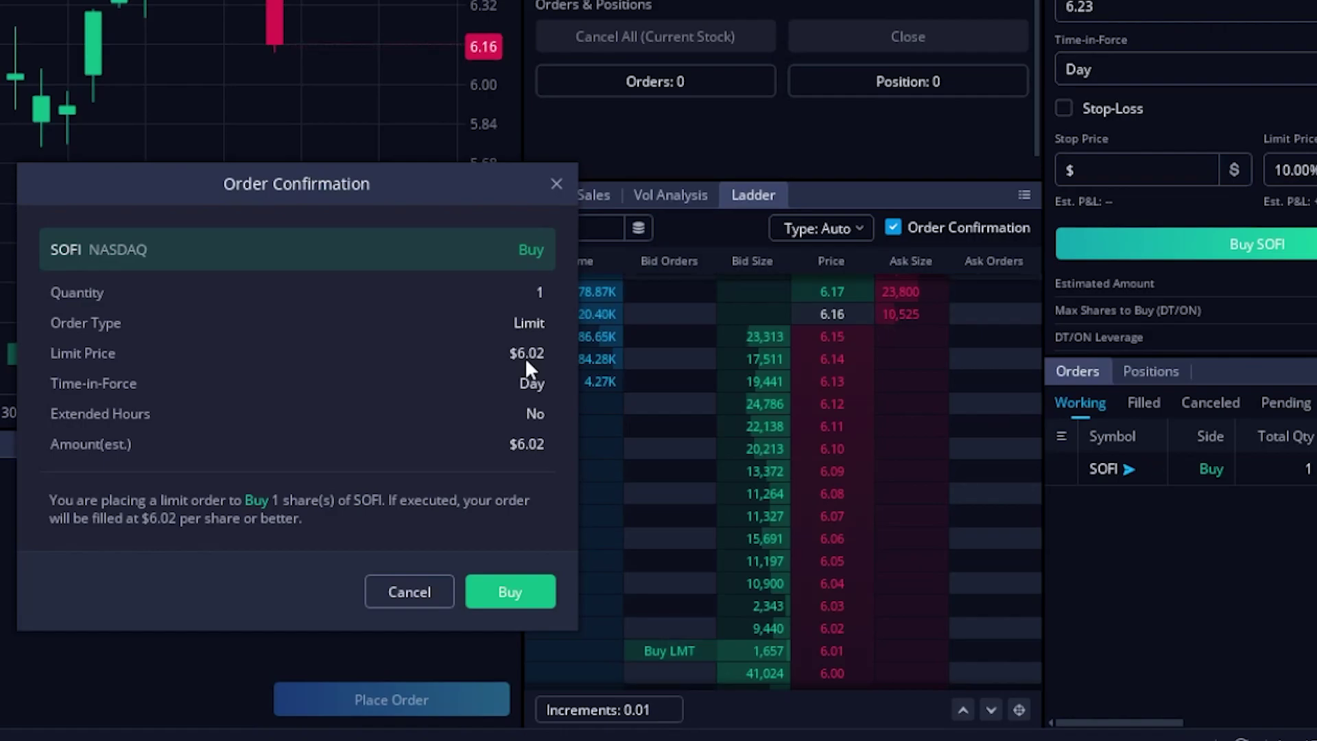
pyautogui.click(503, 583)
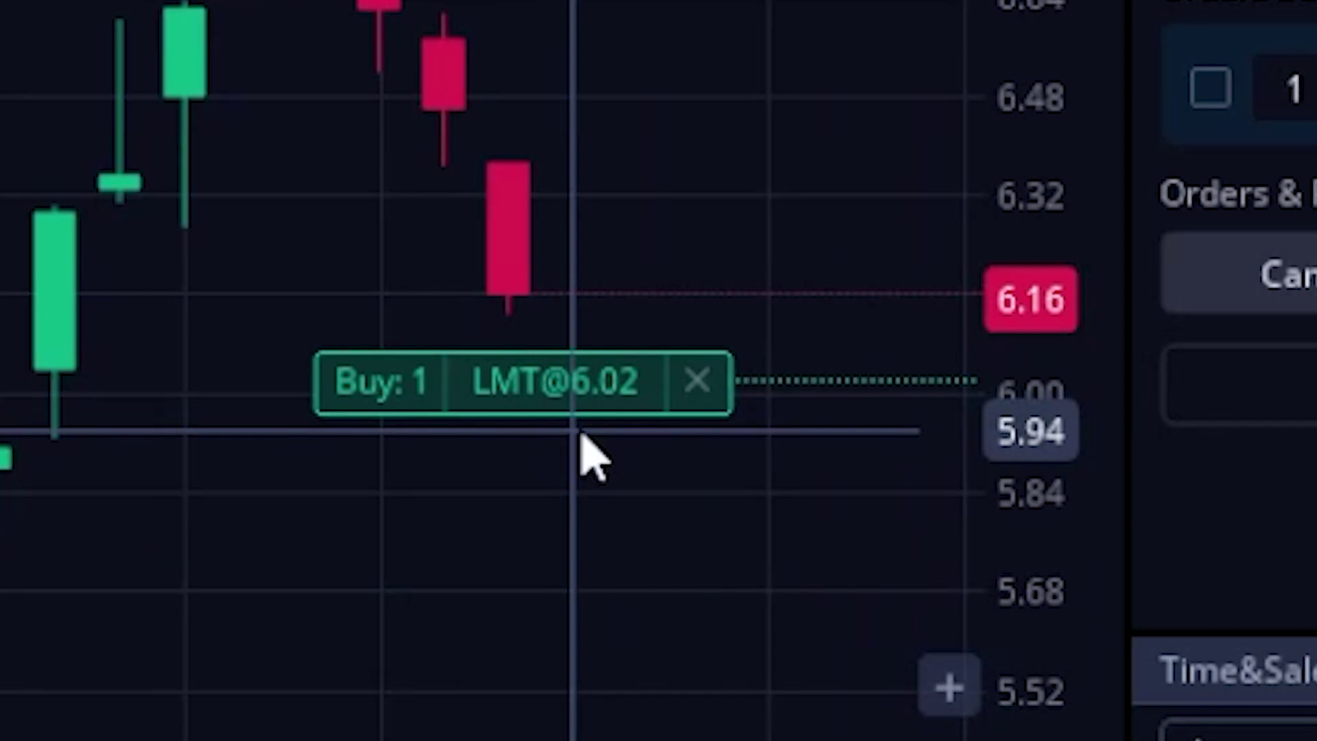
pyautogui.click(707, 382)
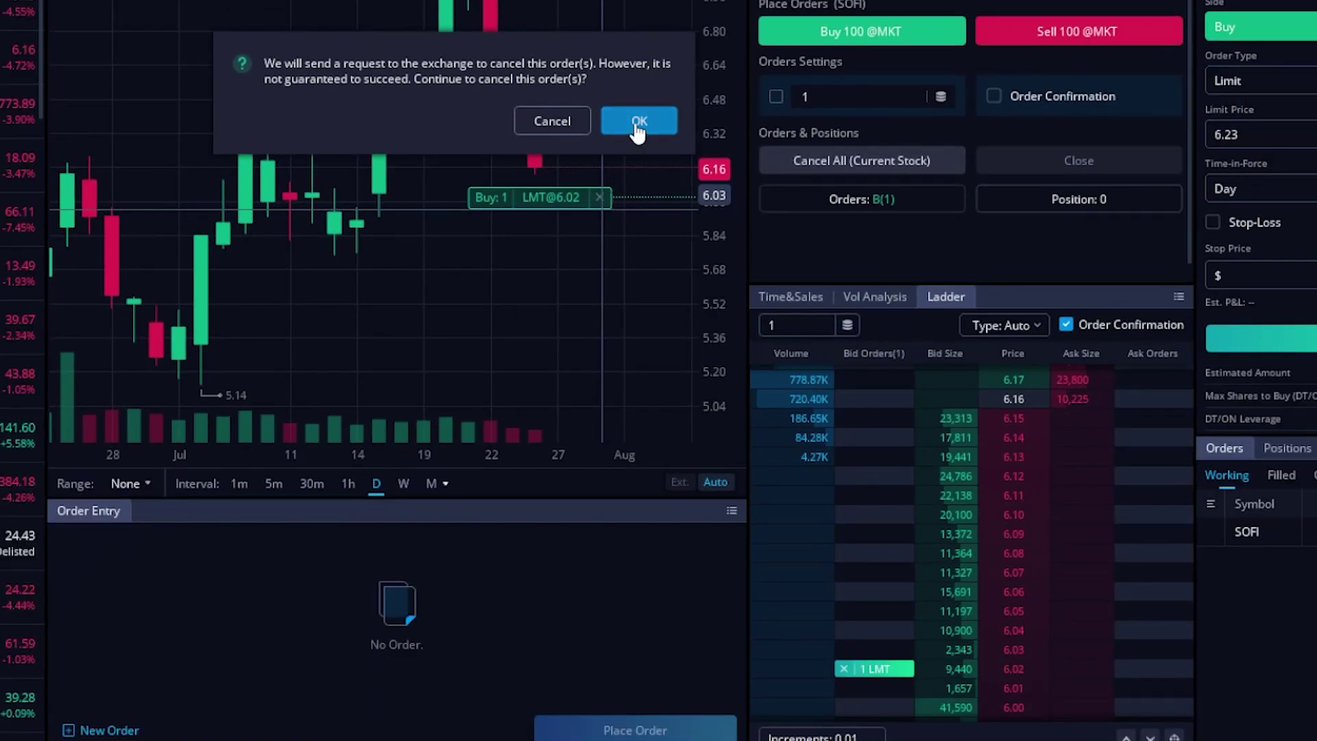
pyautogui.click(638, 127)
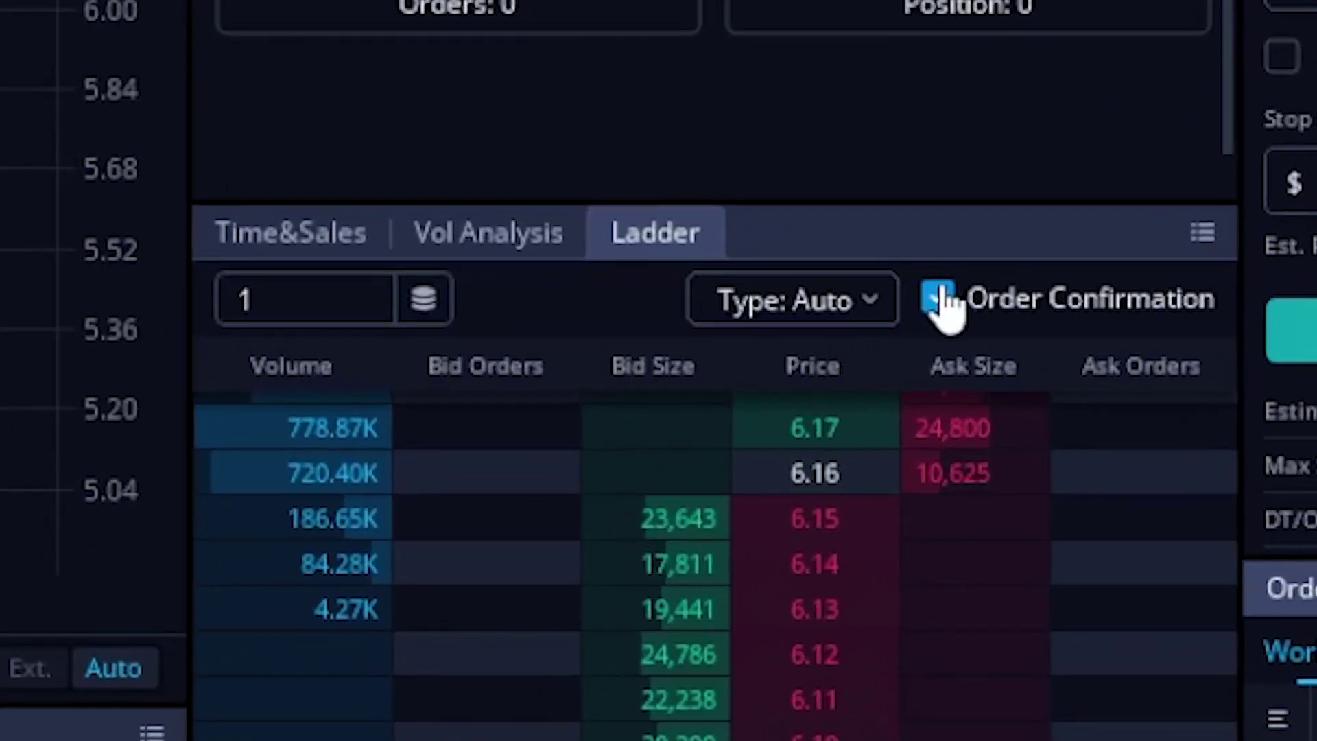
# Uncheck Order Confirmation on the Ladder and accept skipping all confirmations.
pyautogui.click(940, 297)
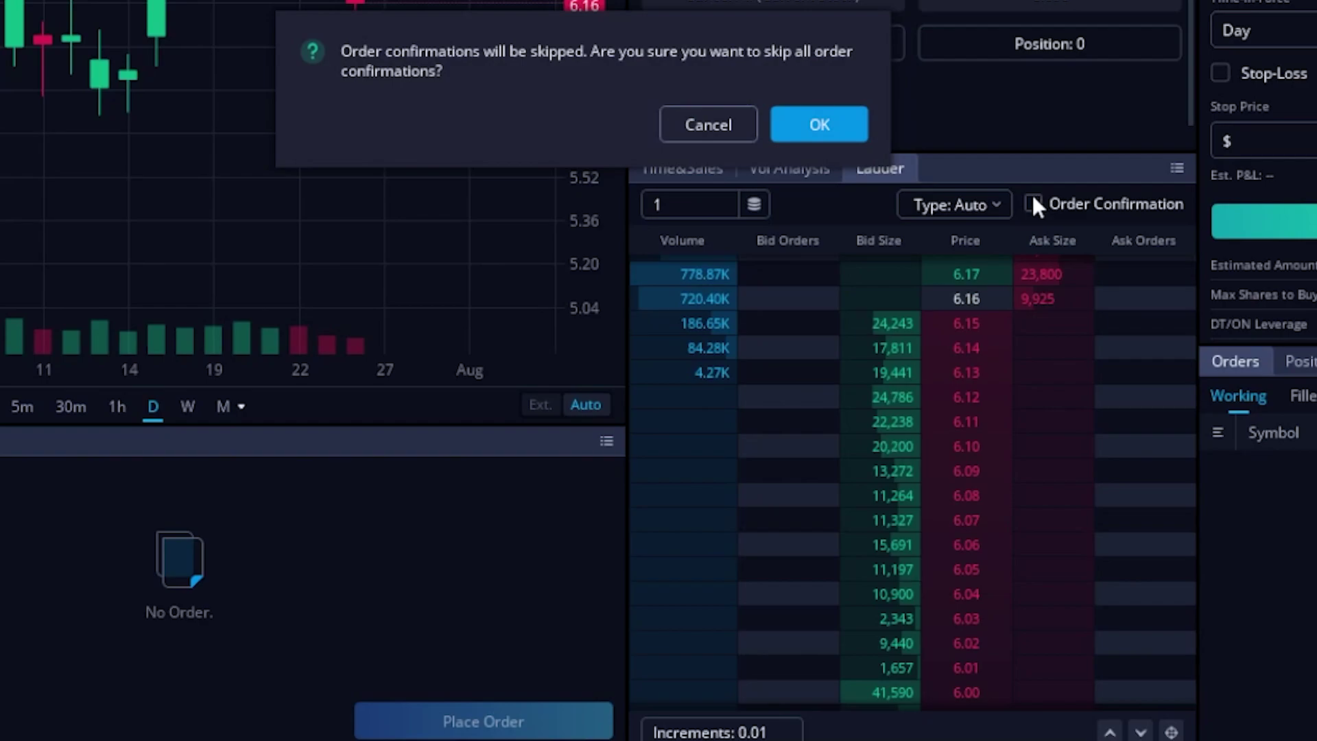
pyautogui.click(811, 130)
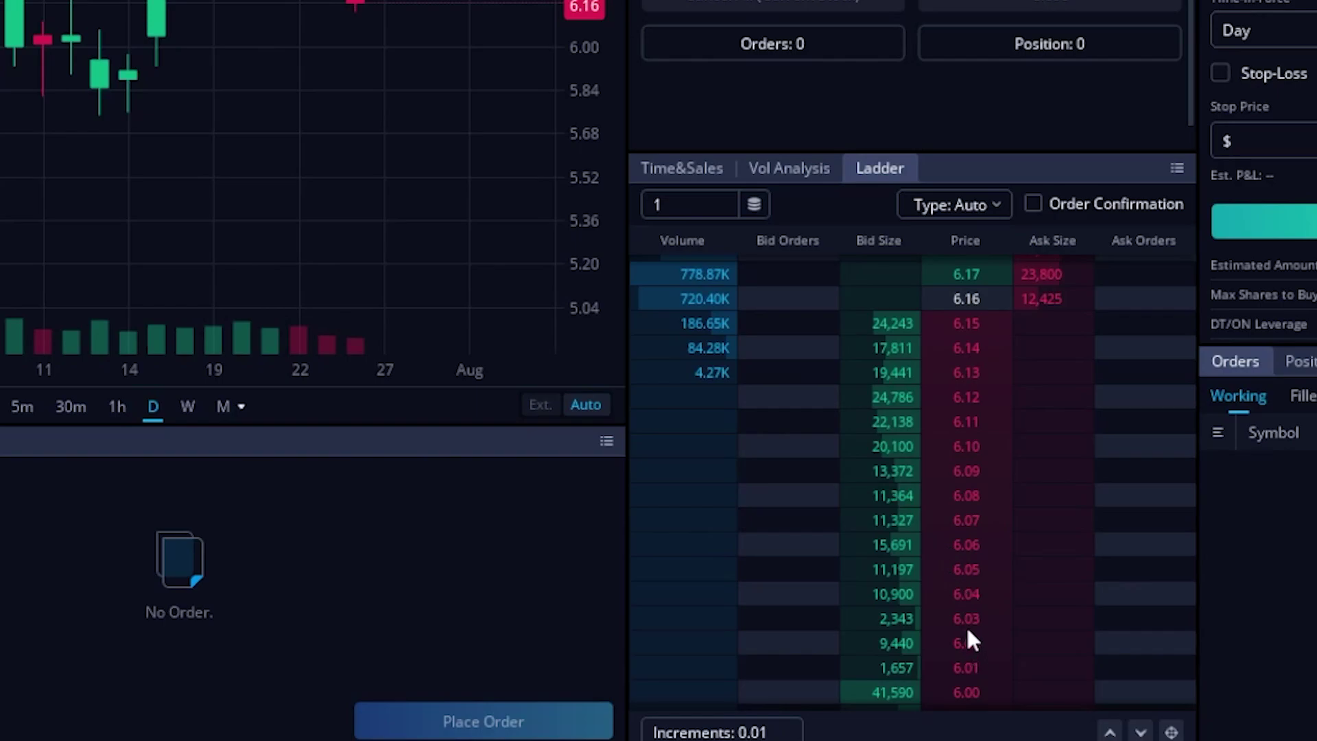
# Buy 1 SOFI at a 6.04 limit from the ladder, then cancel that order from the chart.
pyautogui.click(889, 602)
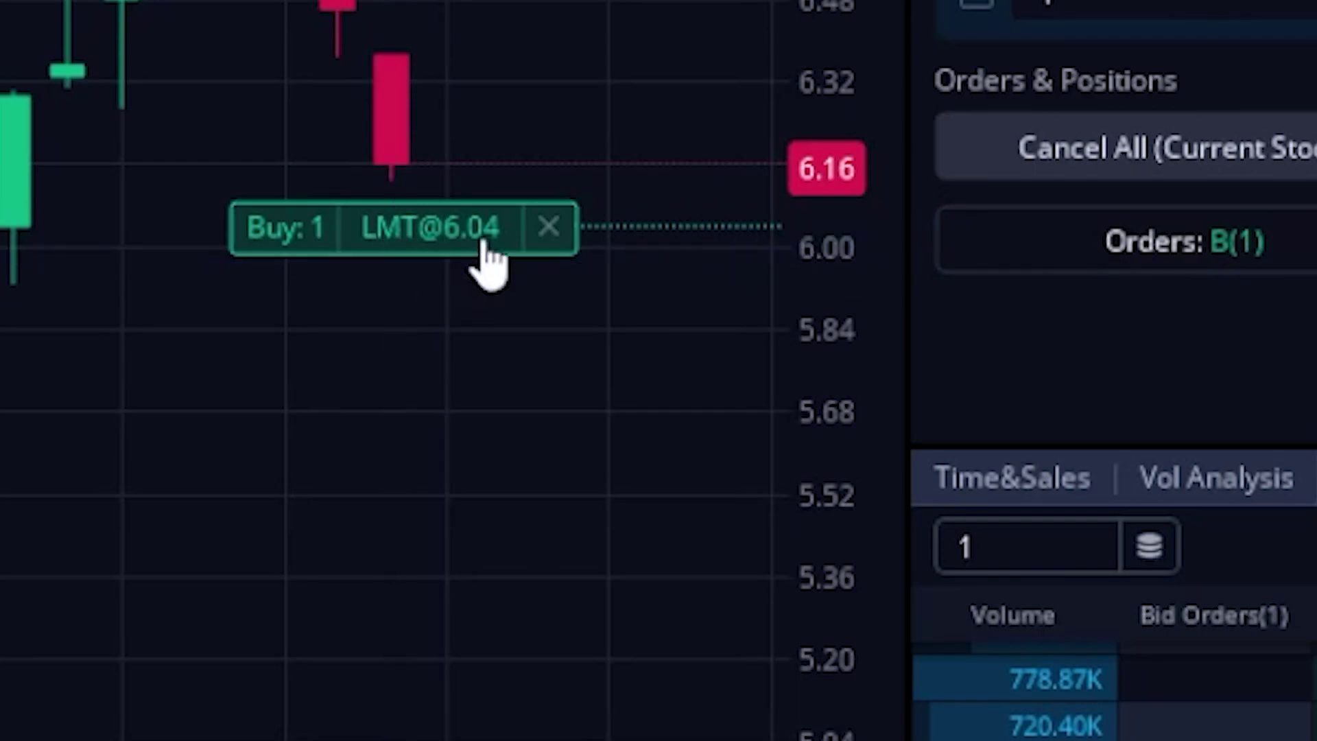
pyautogui.click(549, 228)
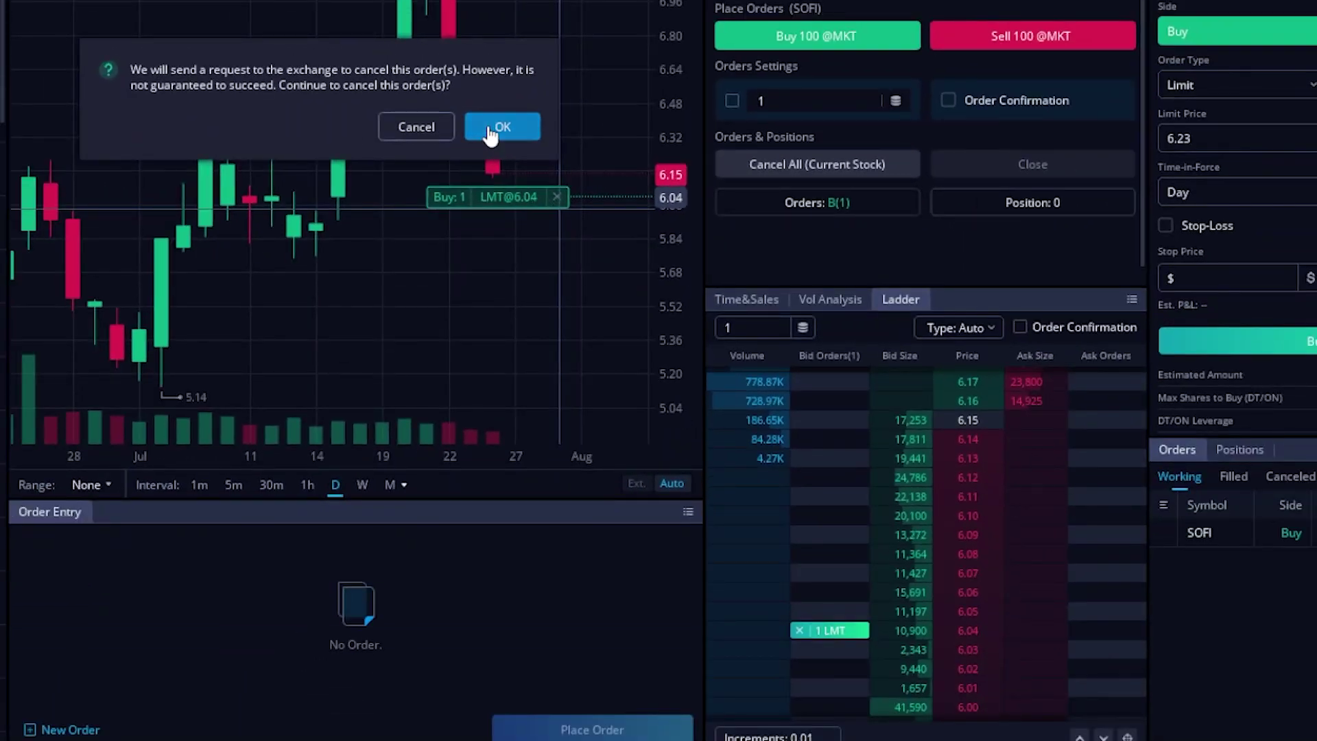
pyautogui.click(491, 135)
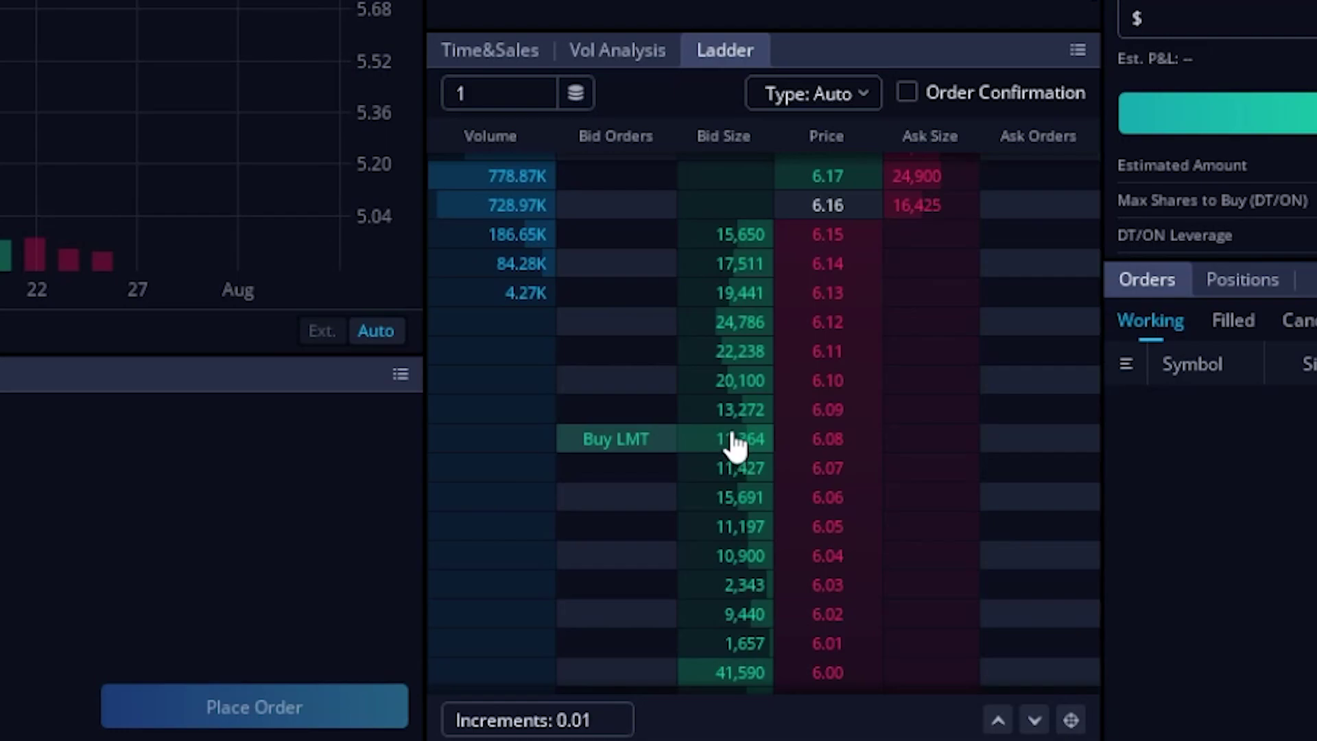
pyautogui.scroll(6, 734, 445)
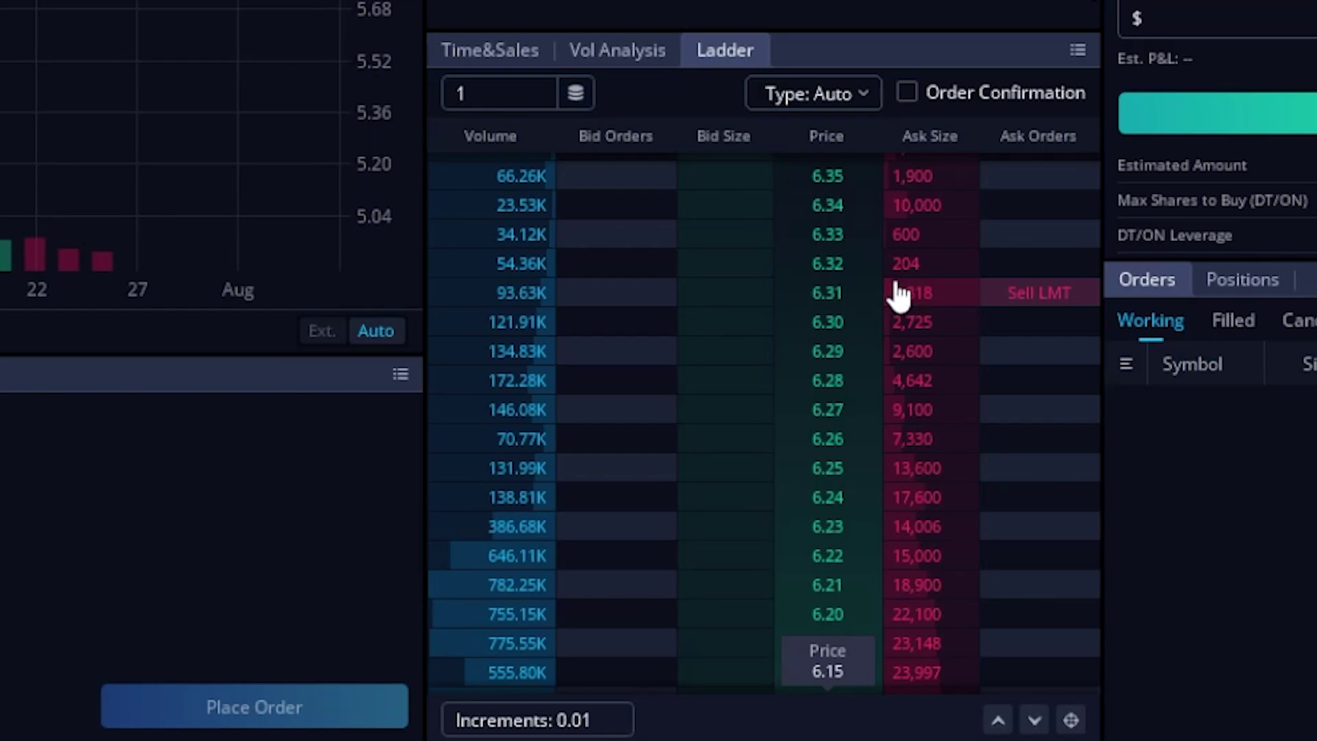
pyautogui.scroll(-6, 912, 370)
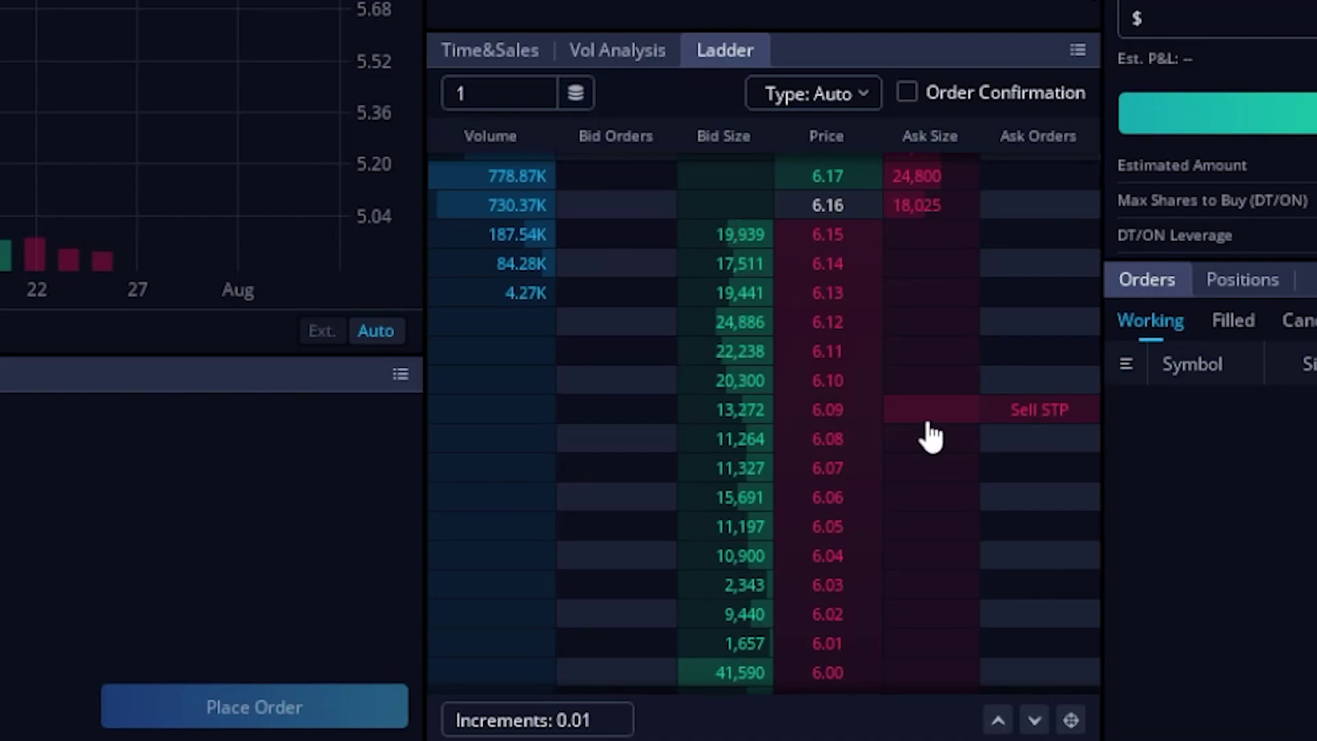
pyautogui.click(820, 110)
pyautogui.click(835, 191)
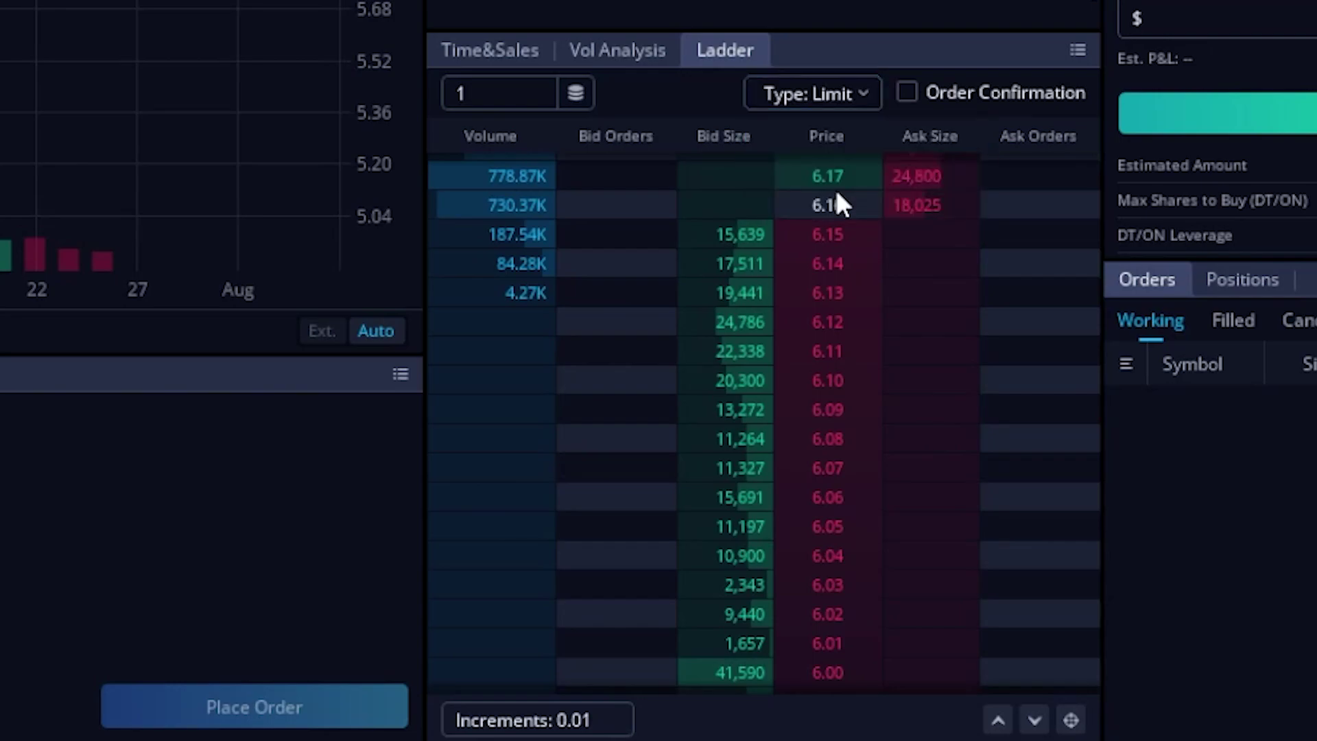
pyautogui.click(826, 103)
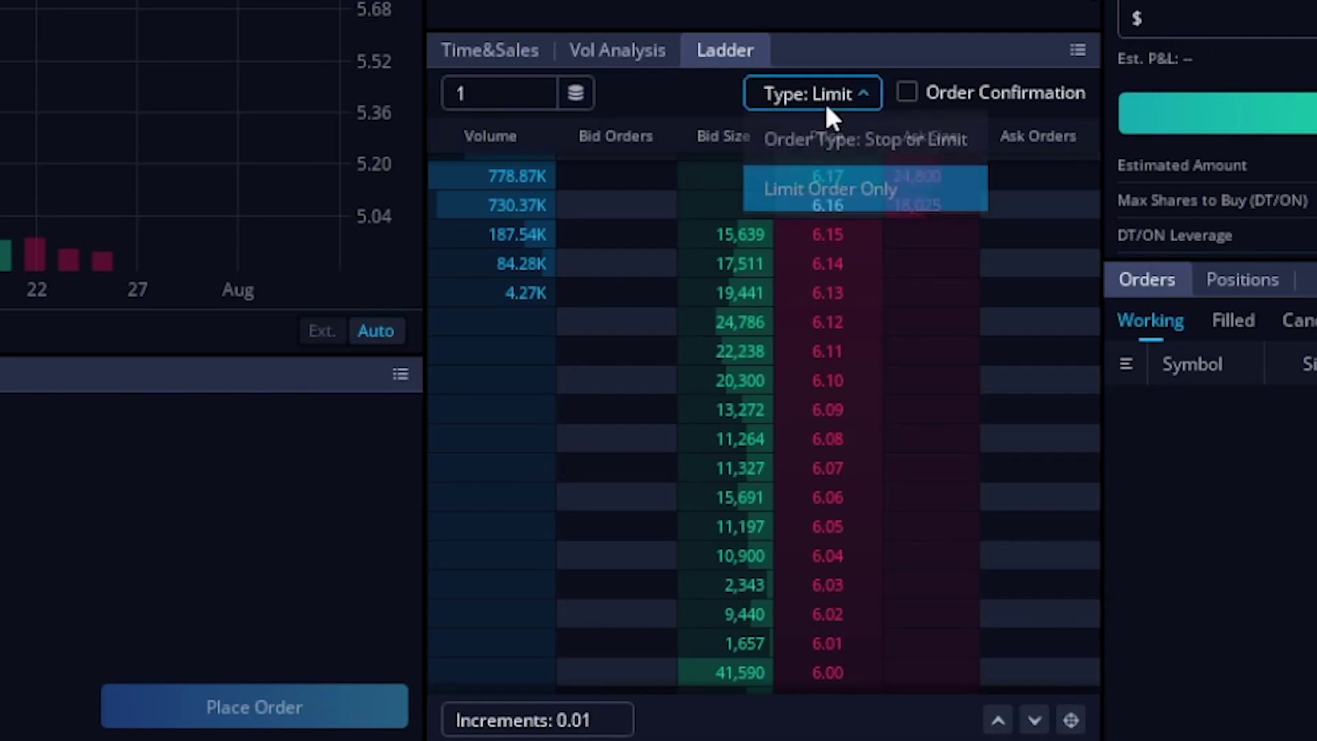
pyautogui.click(835, 140)
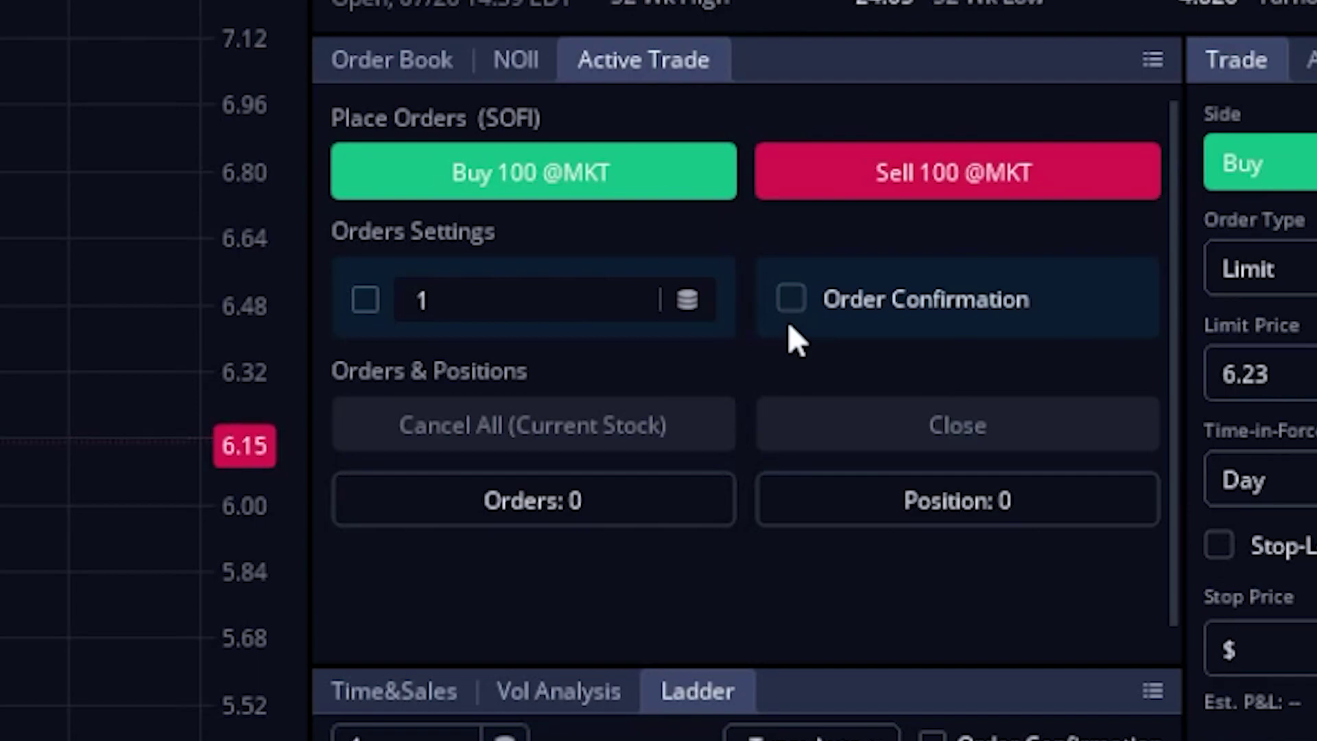
# Enter 50 as the overall quantity and tick its checkbox, then change the quantity to 1.
pyautogui.click(537, 308)
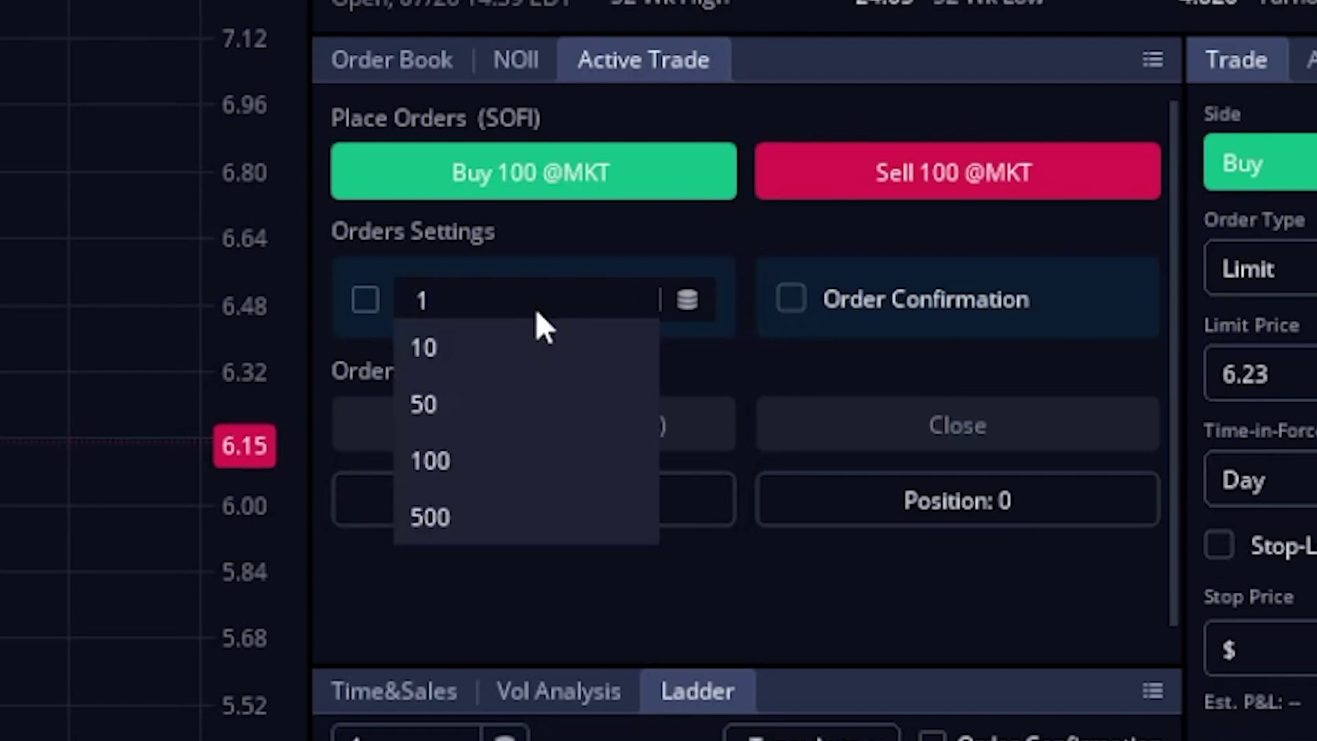
pyautogui.press('BackSpace')
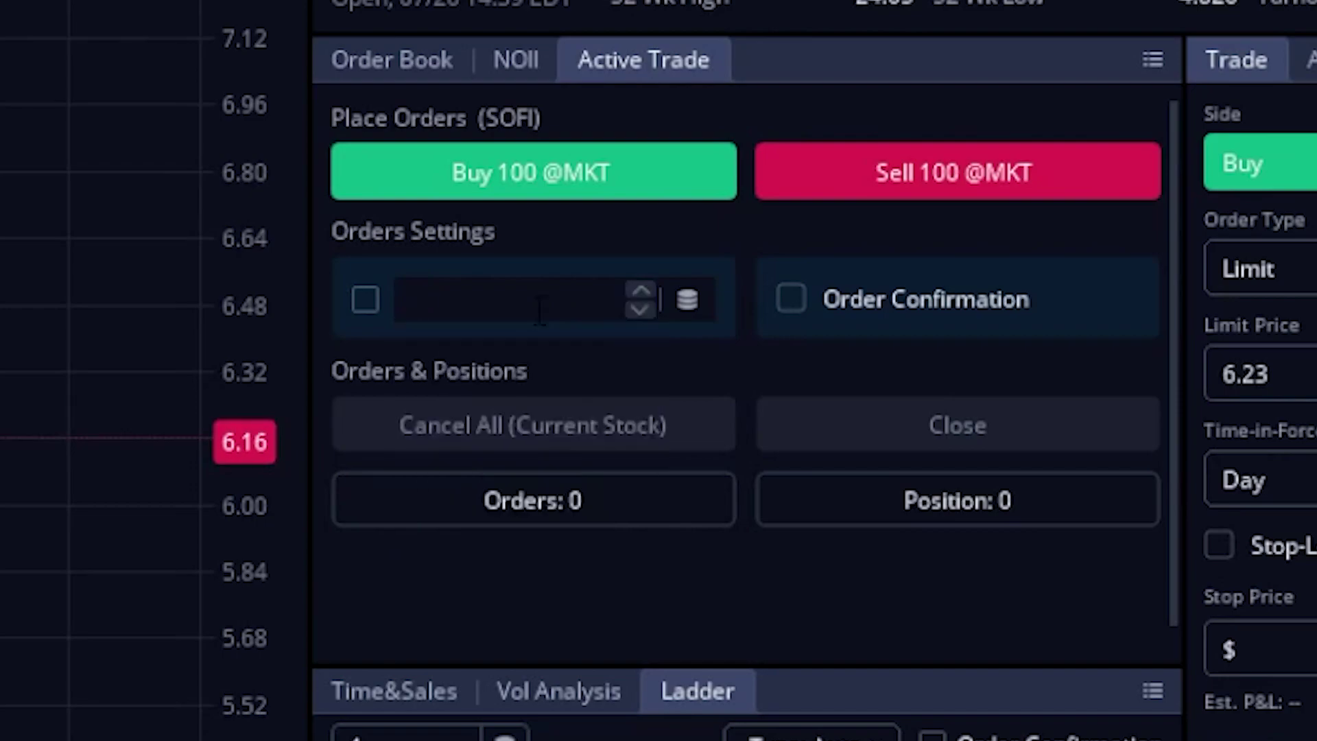
pyautogui.write('50')
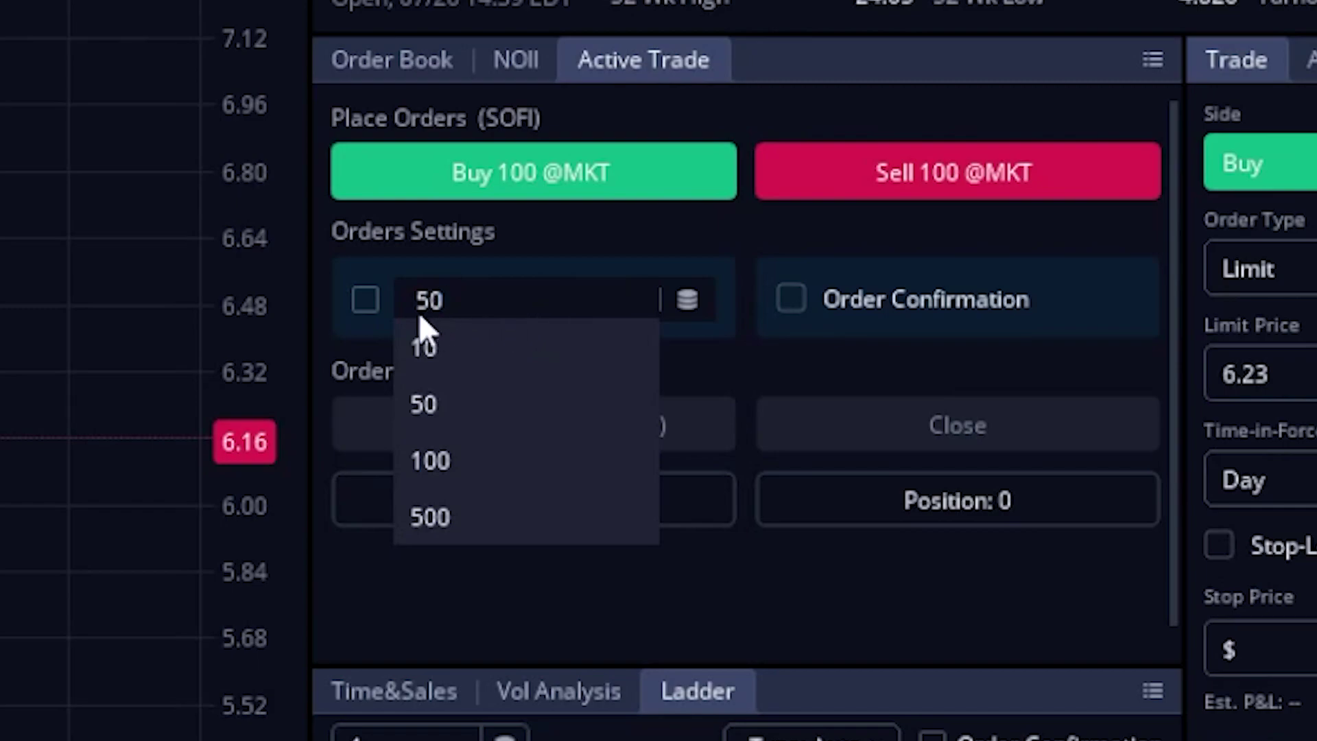
pyautogui.click(364, 299)
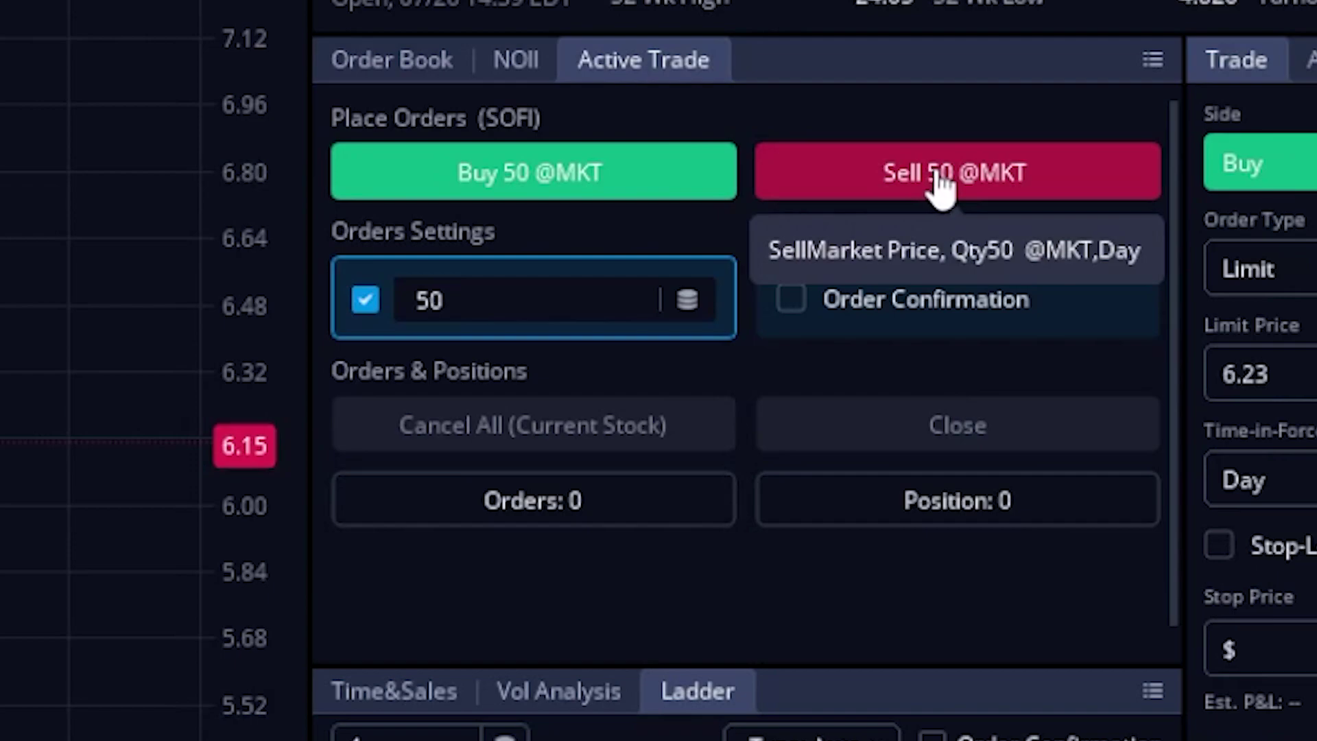
pyautogui.click(415, 302)
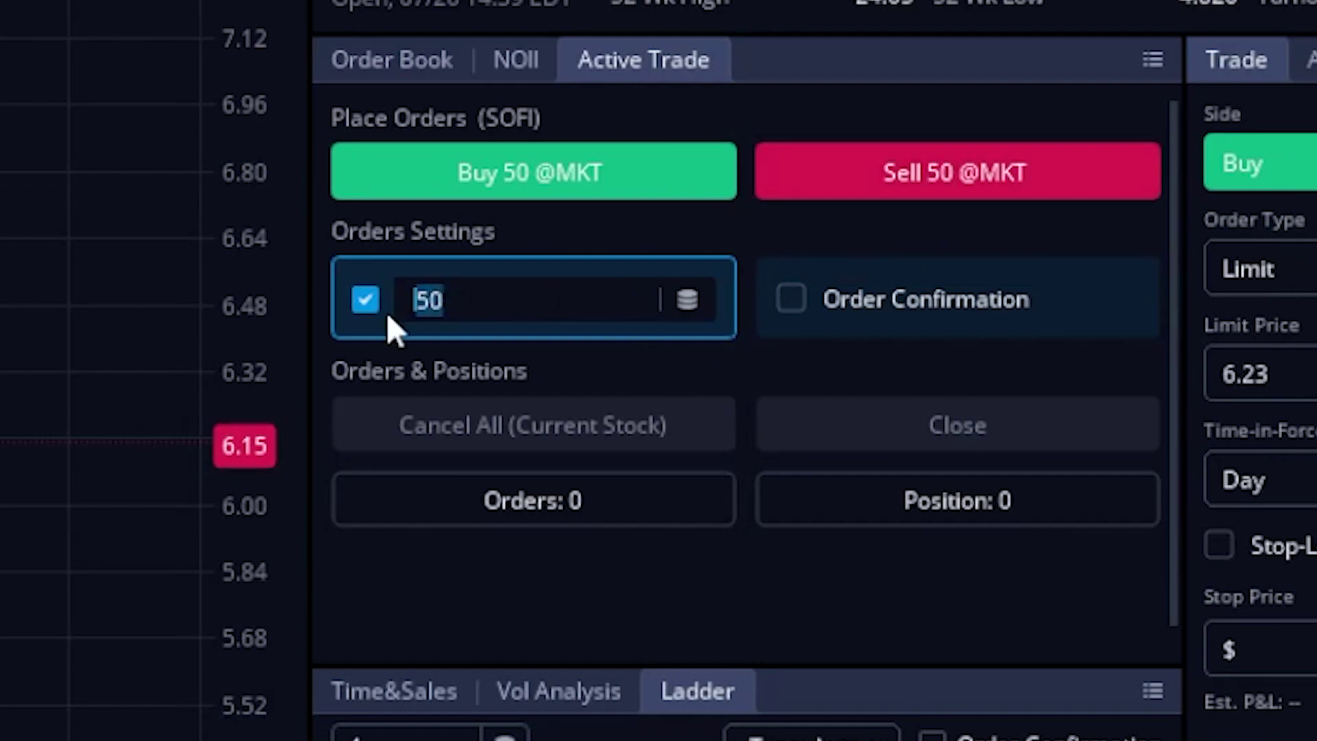
pyautogui.write('1')
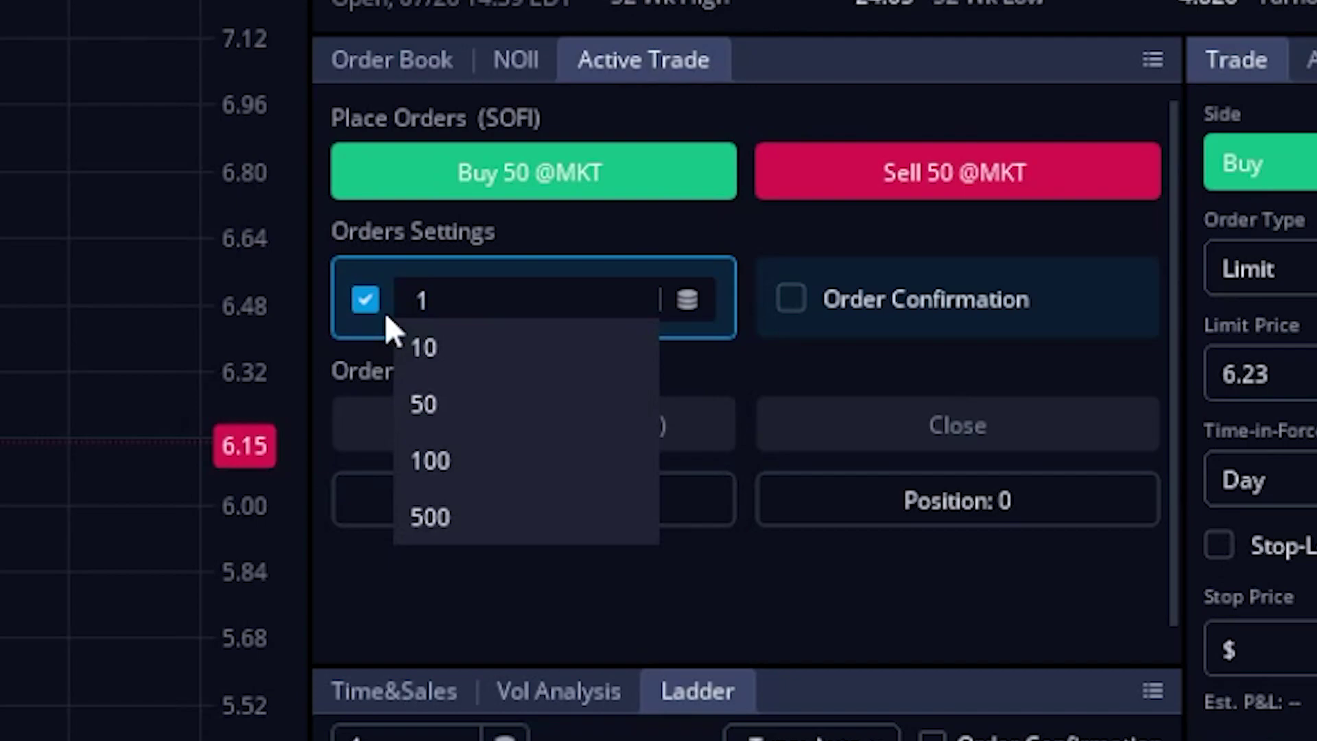
pyautogui.press('Return')
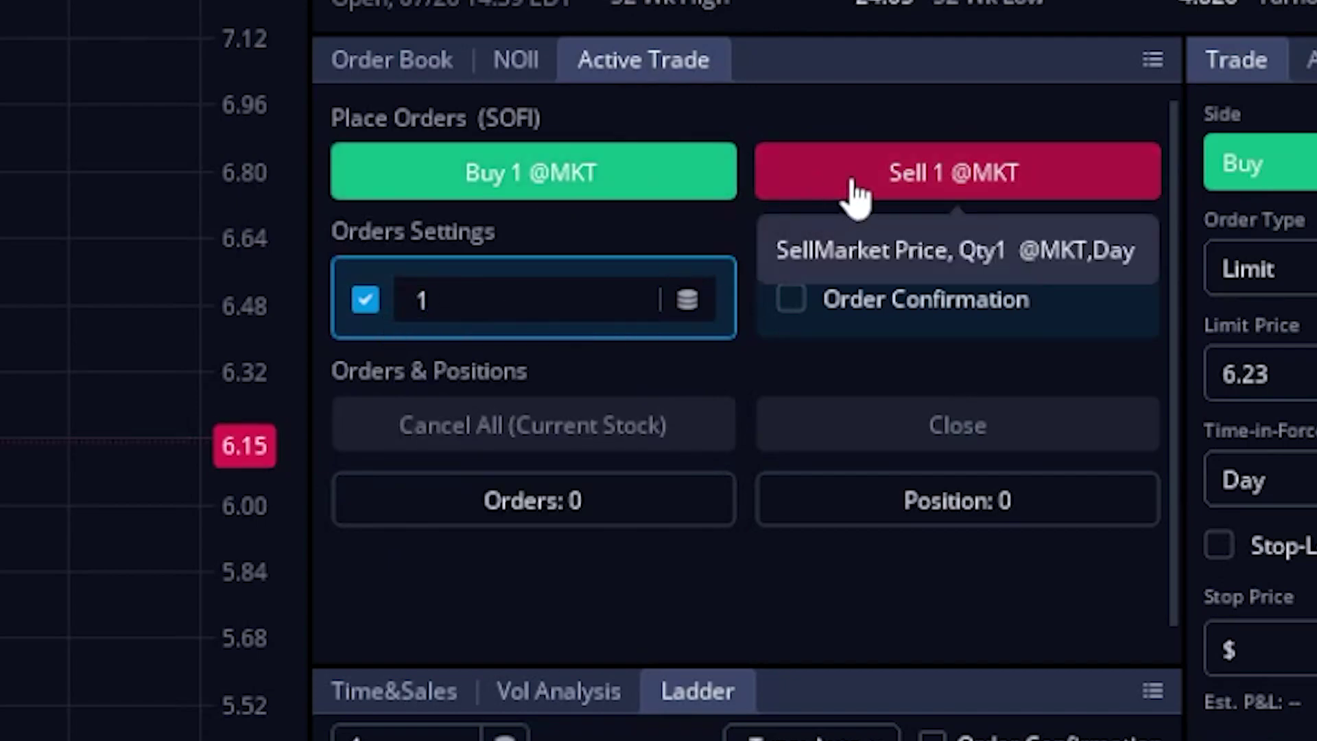
# Tick Order Confirmation in the SOFI Active Trade widget.
pyautogui.click(795, 303)
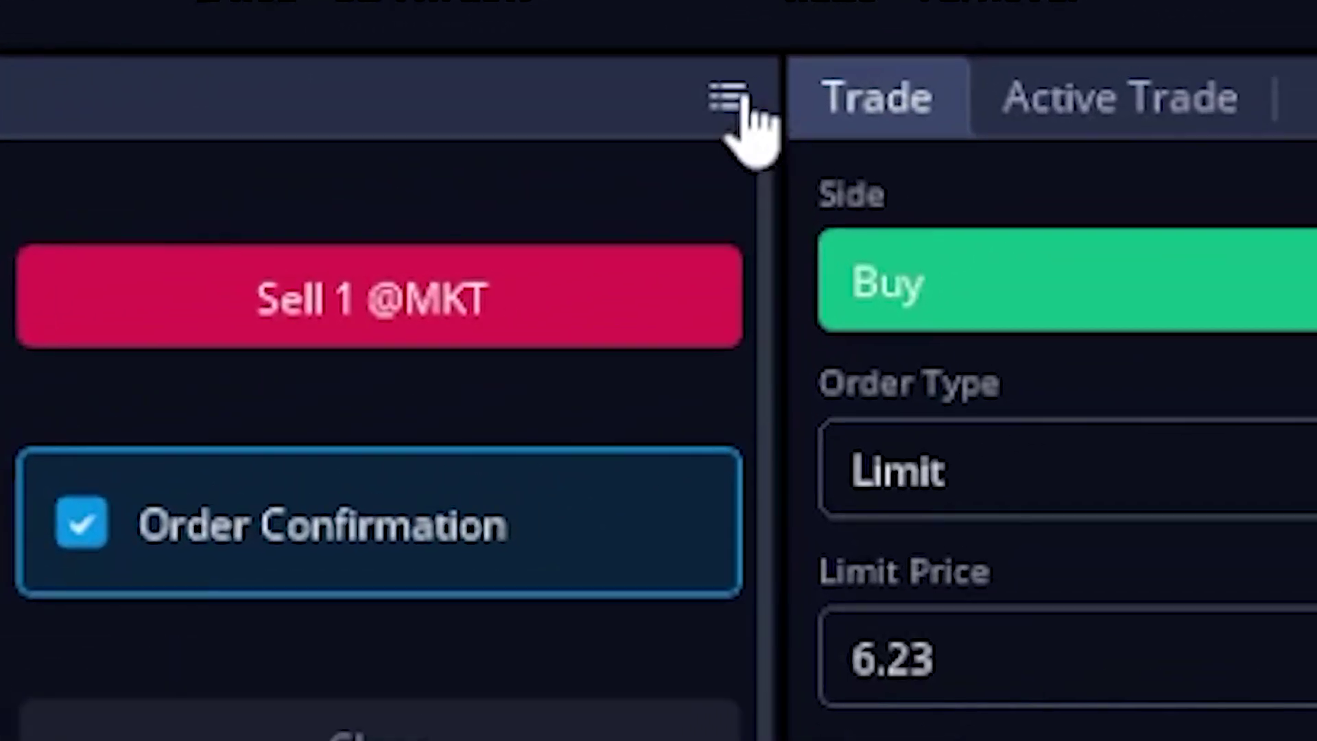
# Open Active Trade Settings from the widget's menu and look through the order button list.
pyautogui.click(744, 99)
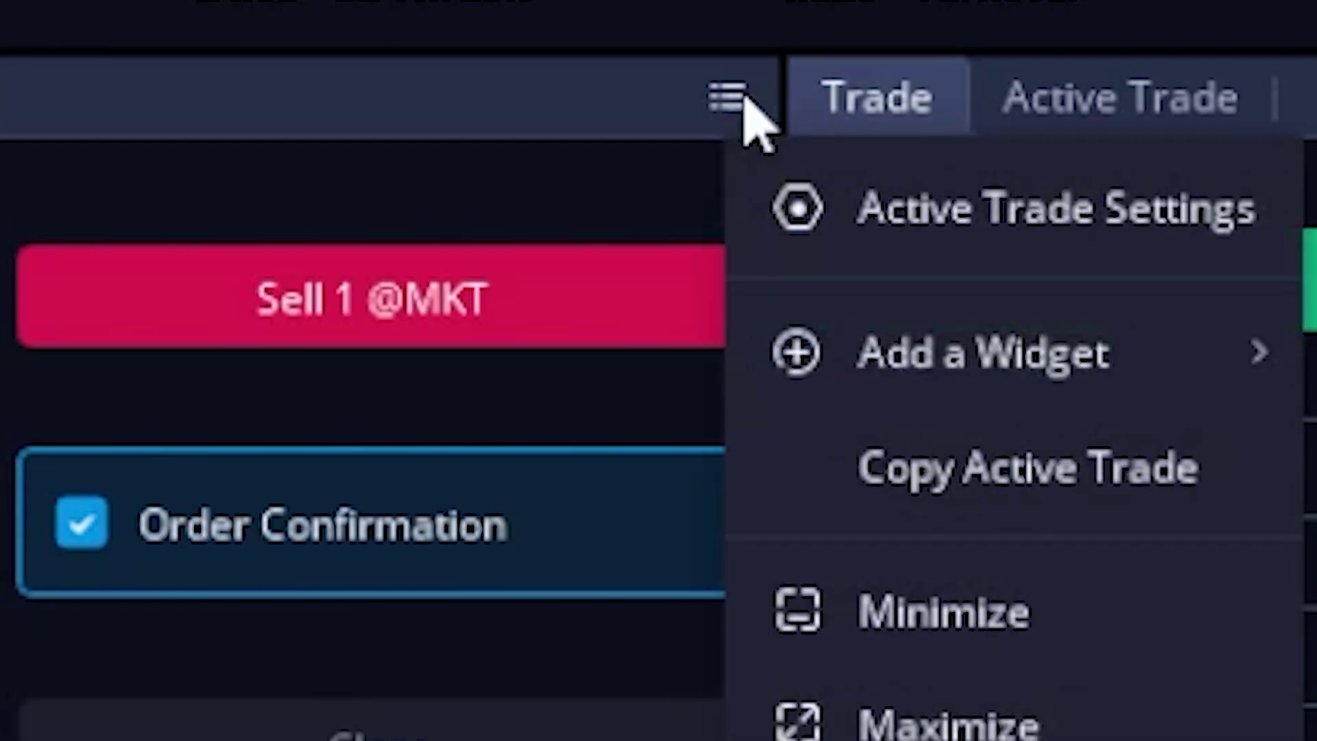
pyautogui.click(954, 235)
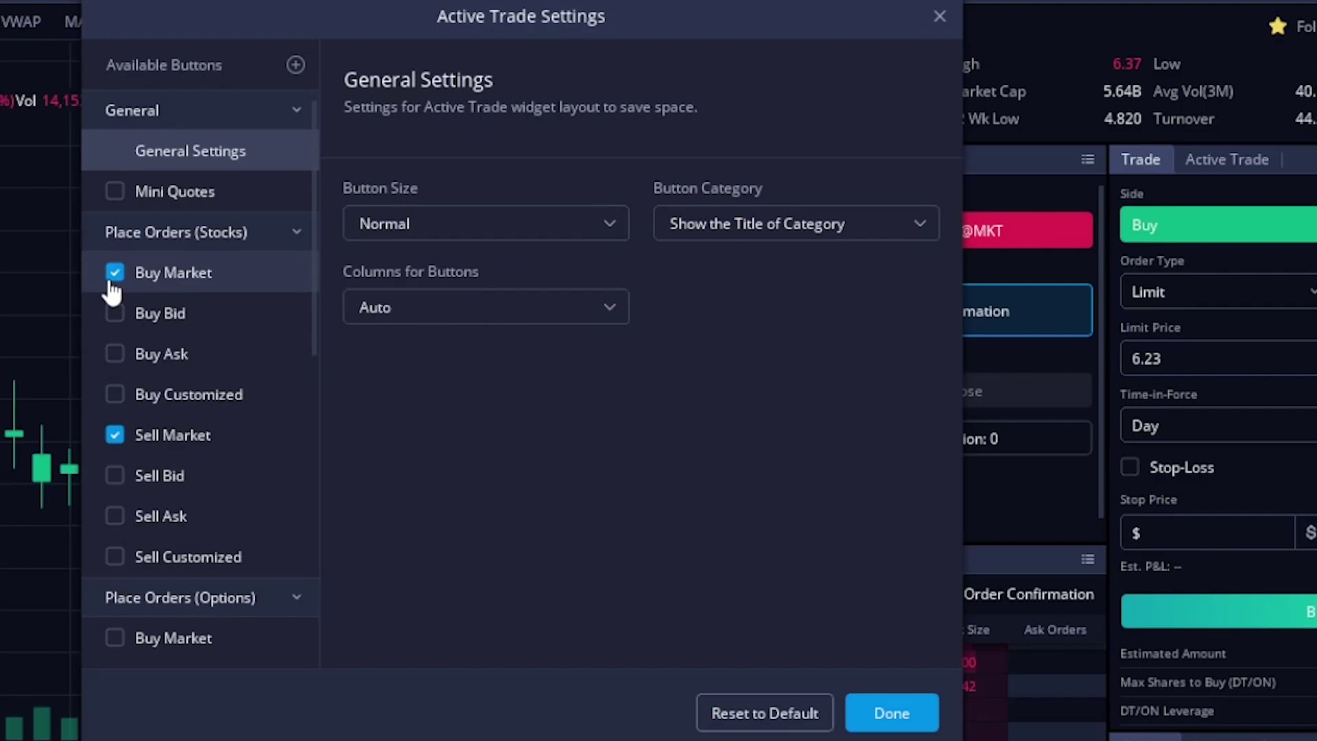
pyautogui.scroll(-10, 111, 286)
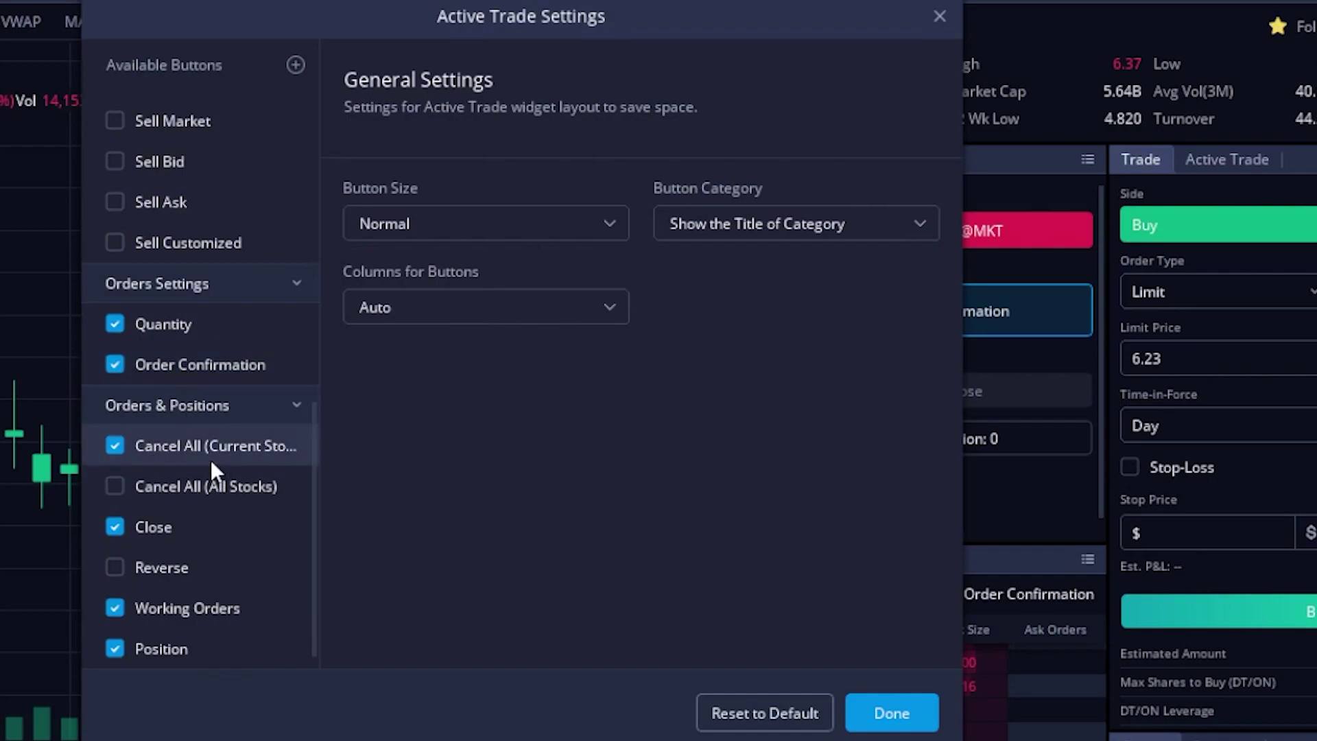
pyautogui.scroll(5, 211, 459)
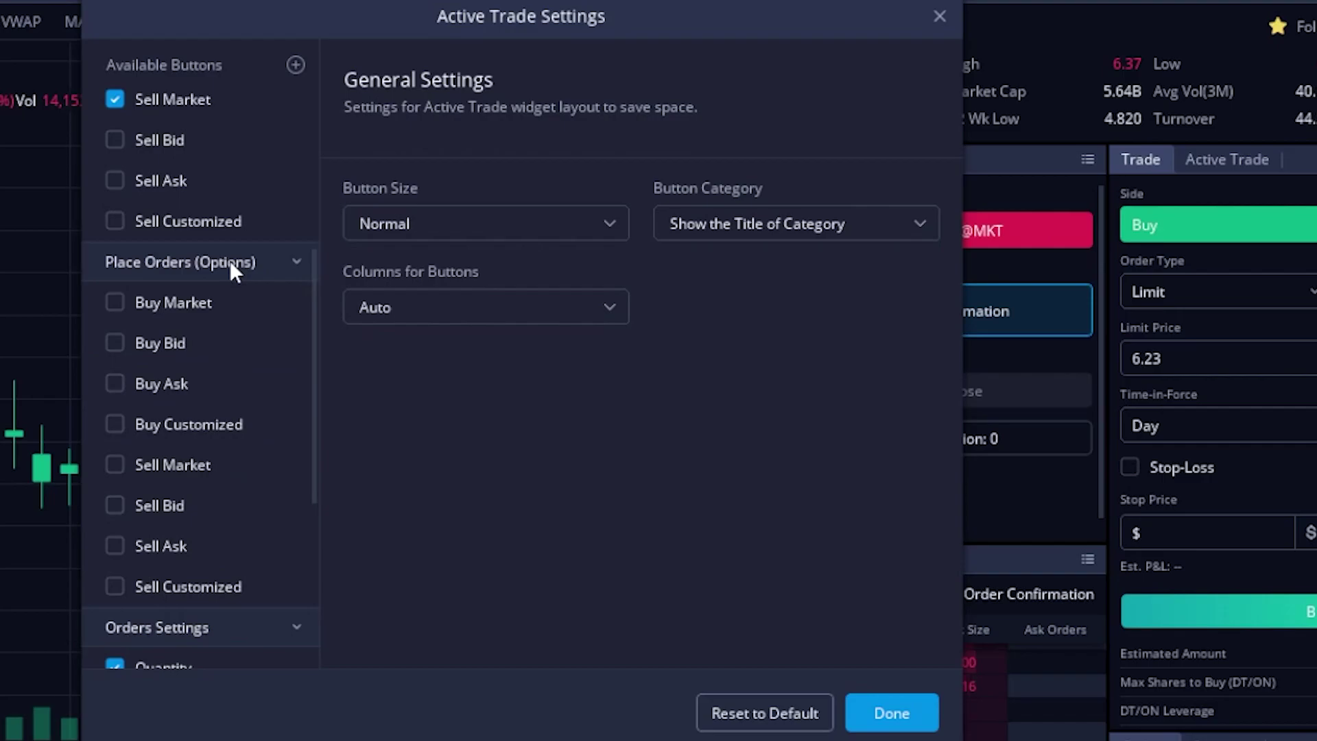
pyautogui.scroll(5, 229, 261)
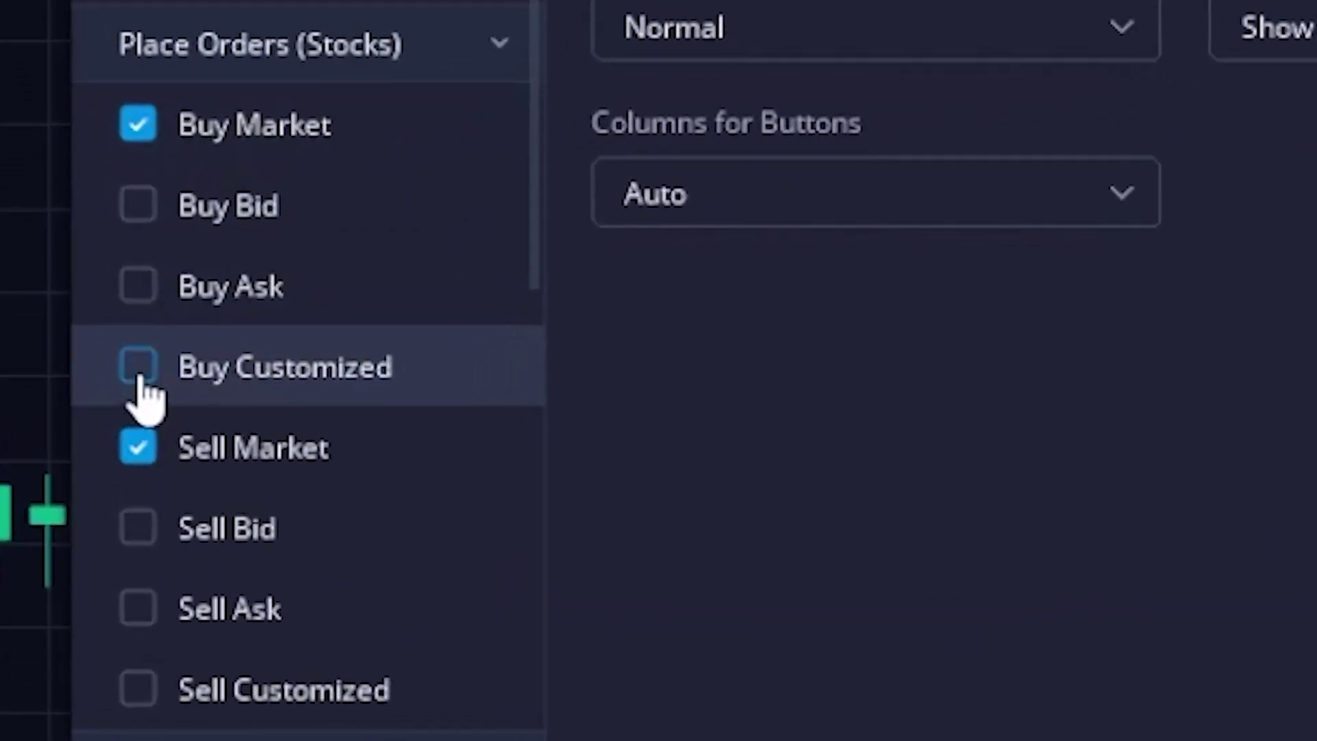
# Enable the Buy Customized button as a Limit order and change its stop-loss to 5%.
pyautogui.click(140, 374)
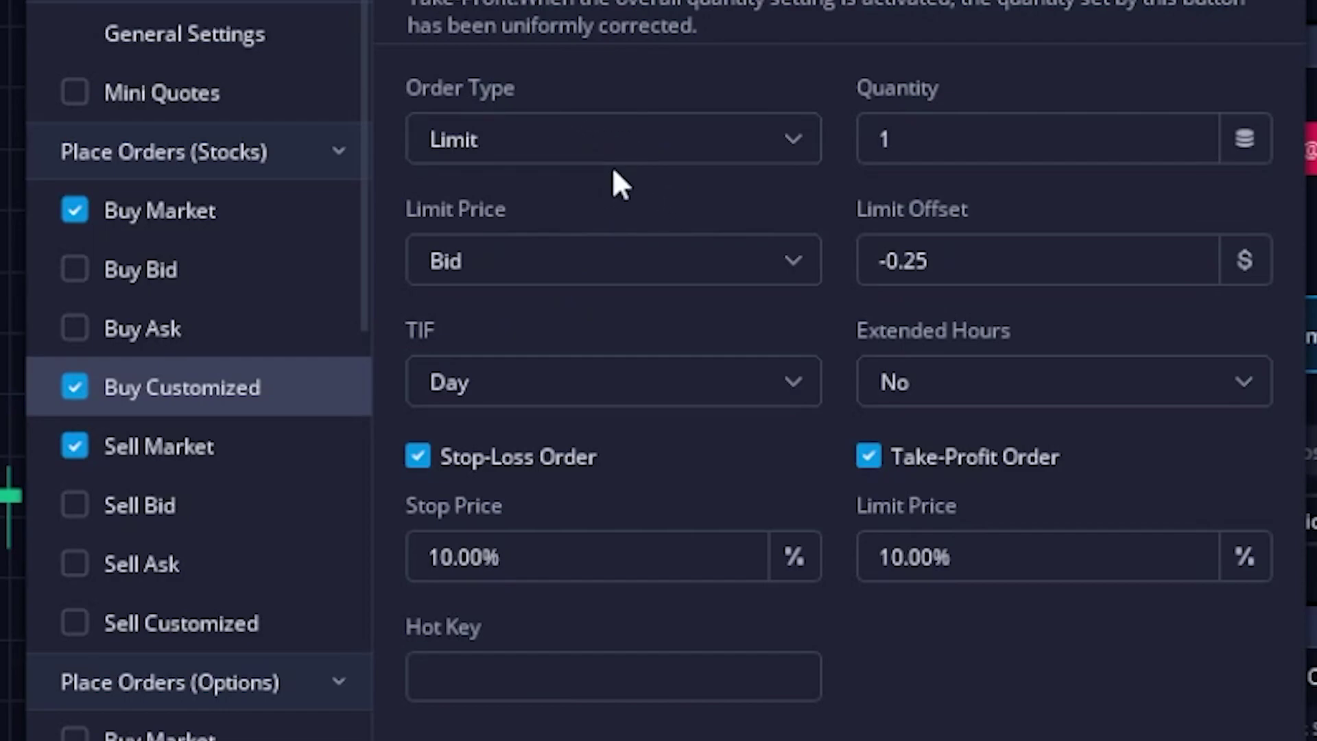
pyautogui.click(567, 168)
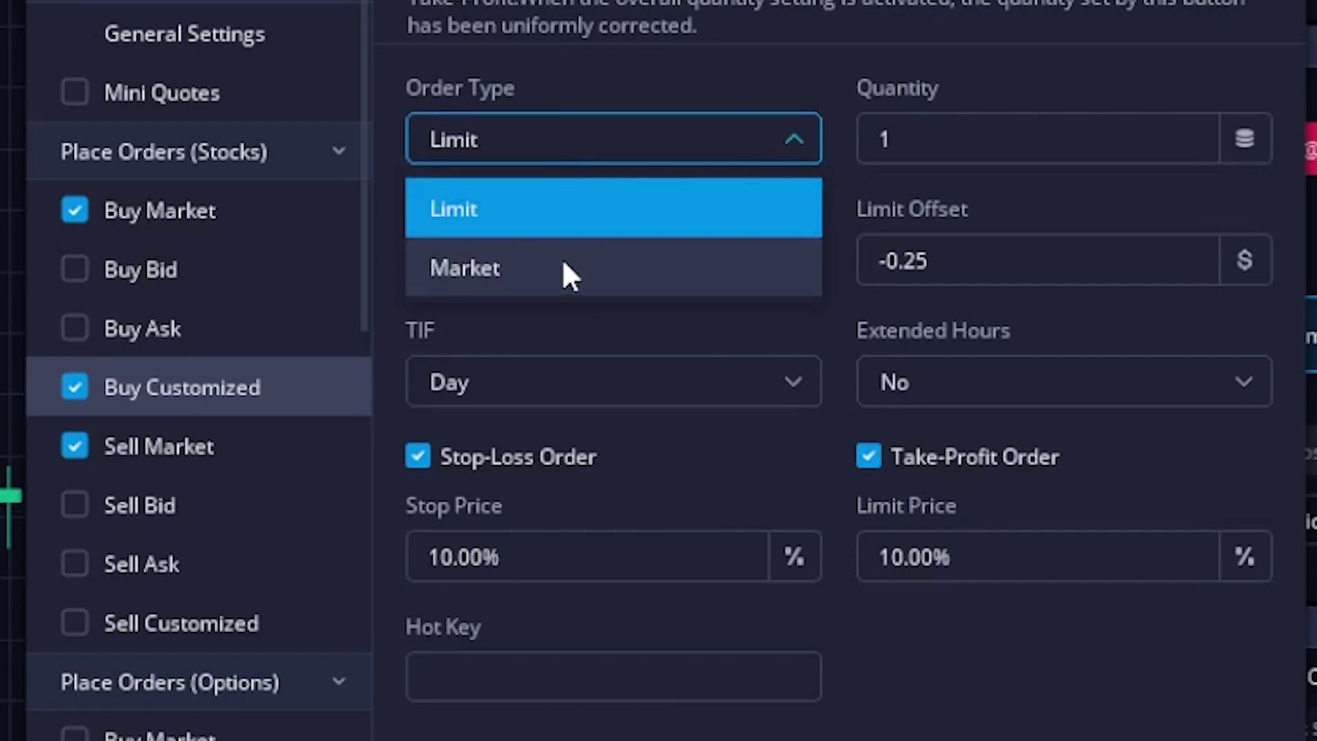
pyautogui.click(586, 115)
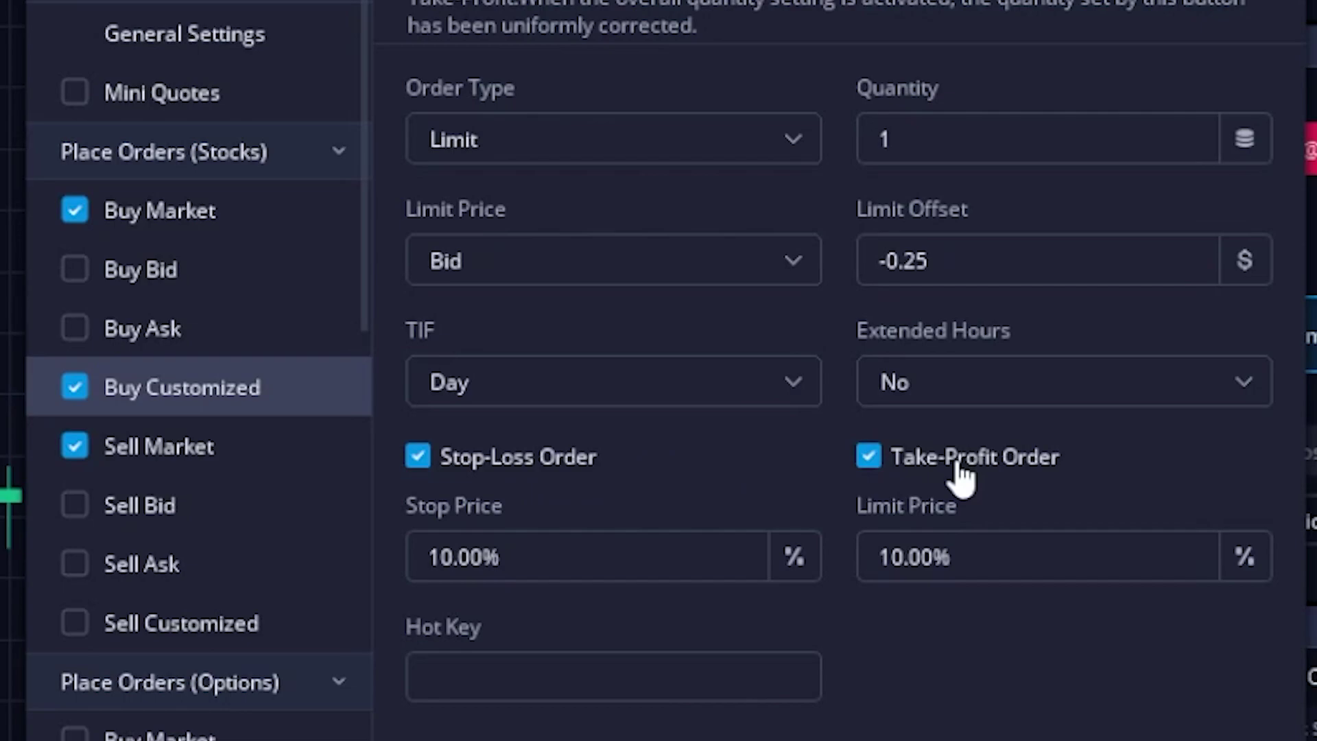
pyautogui.click(578, 552)
pyautogui.moveTo(514, 556); pyautogui.dragTo(422, 555)
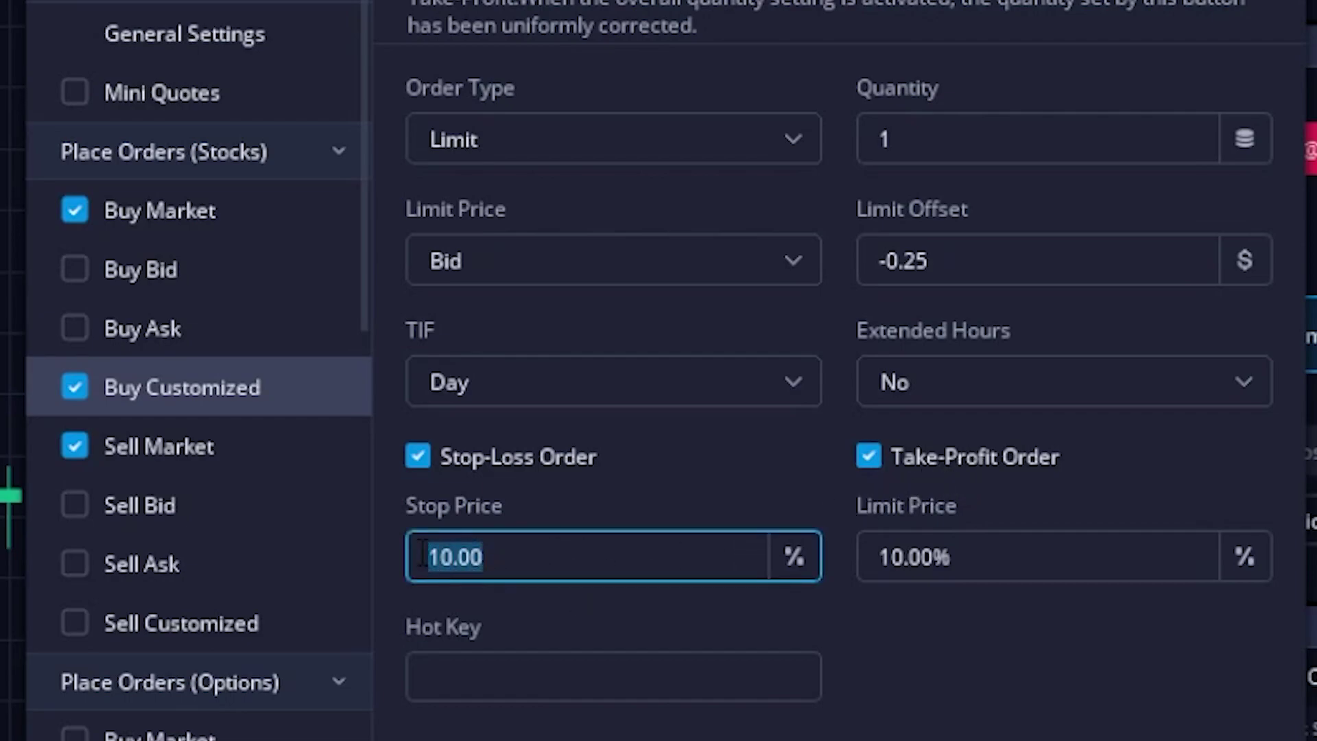
pyautogui.write('5')
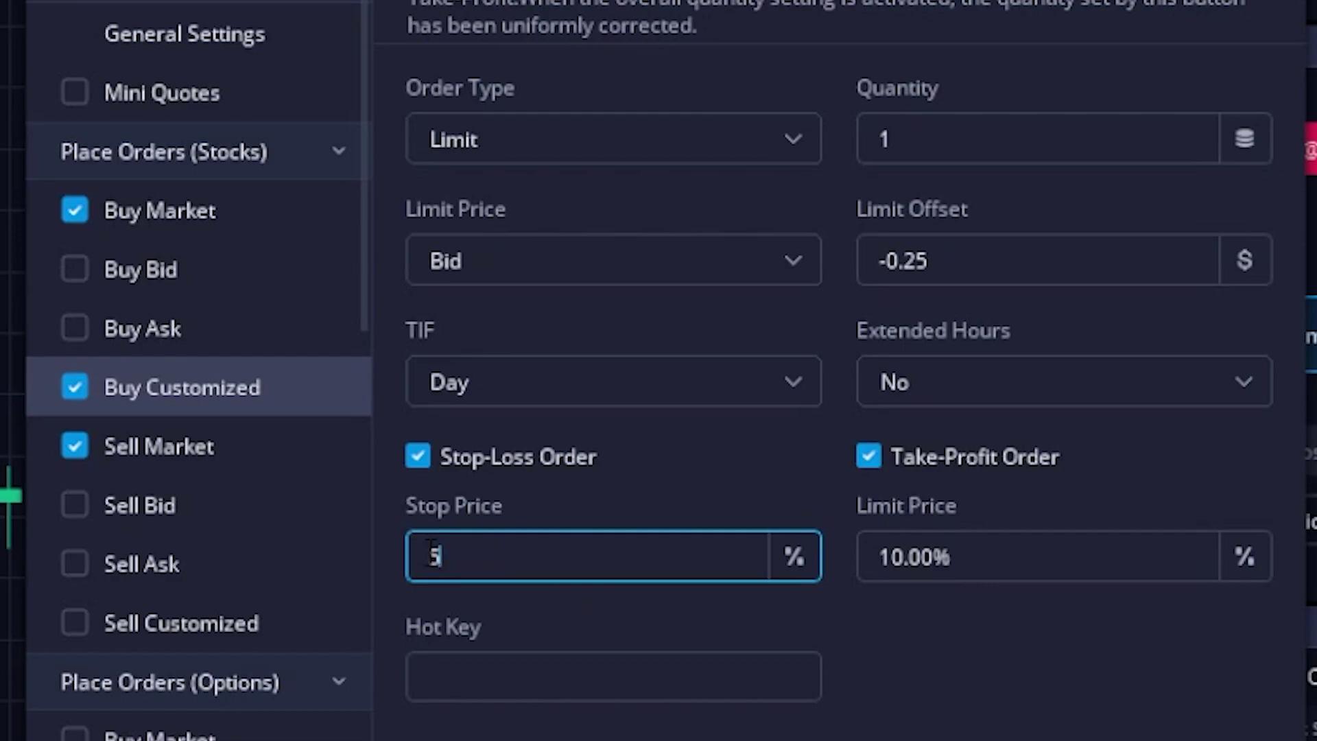
pyautogui.click(965, 567)
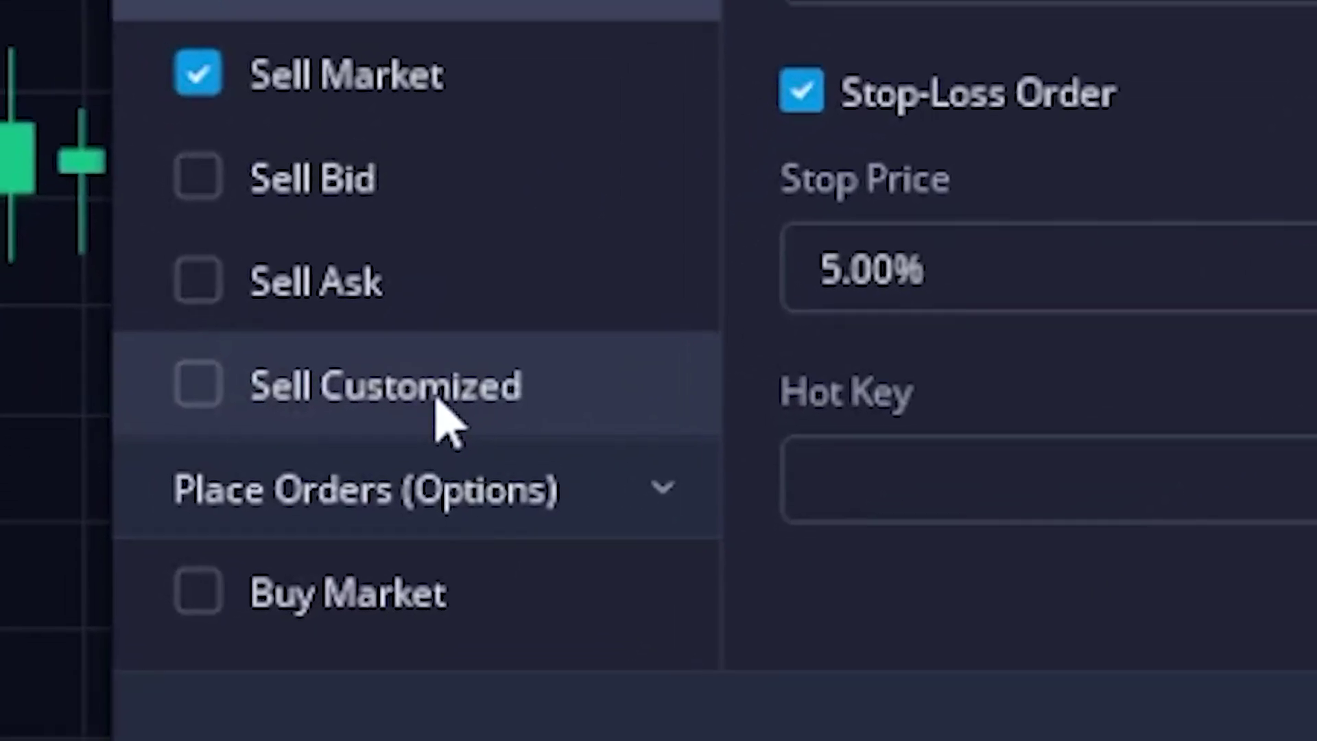
# Enable the custom sell button as a 1-share limit order at Ask with a 0.25 offset.
pyautogui.click(208, 396)
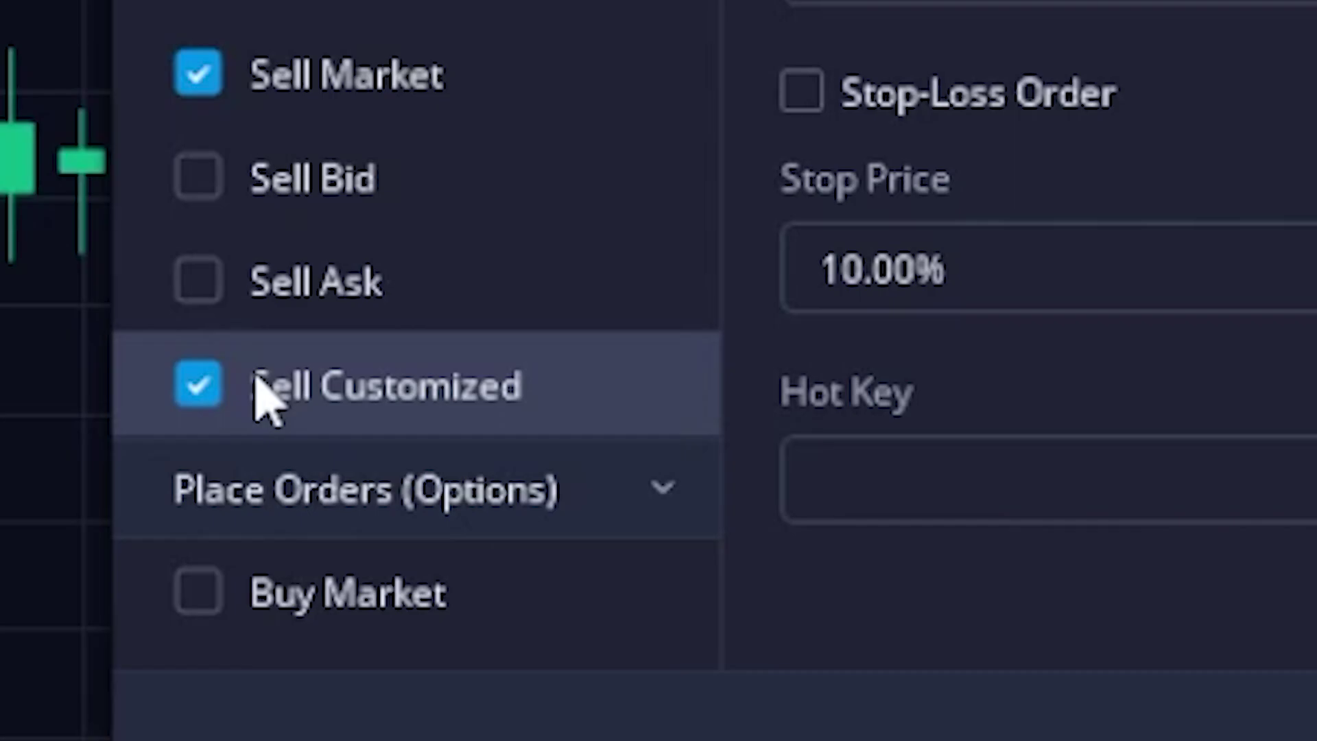
pyautogui.click(868, 148)
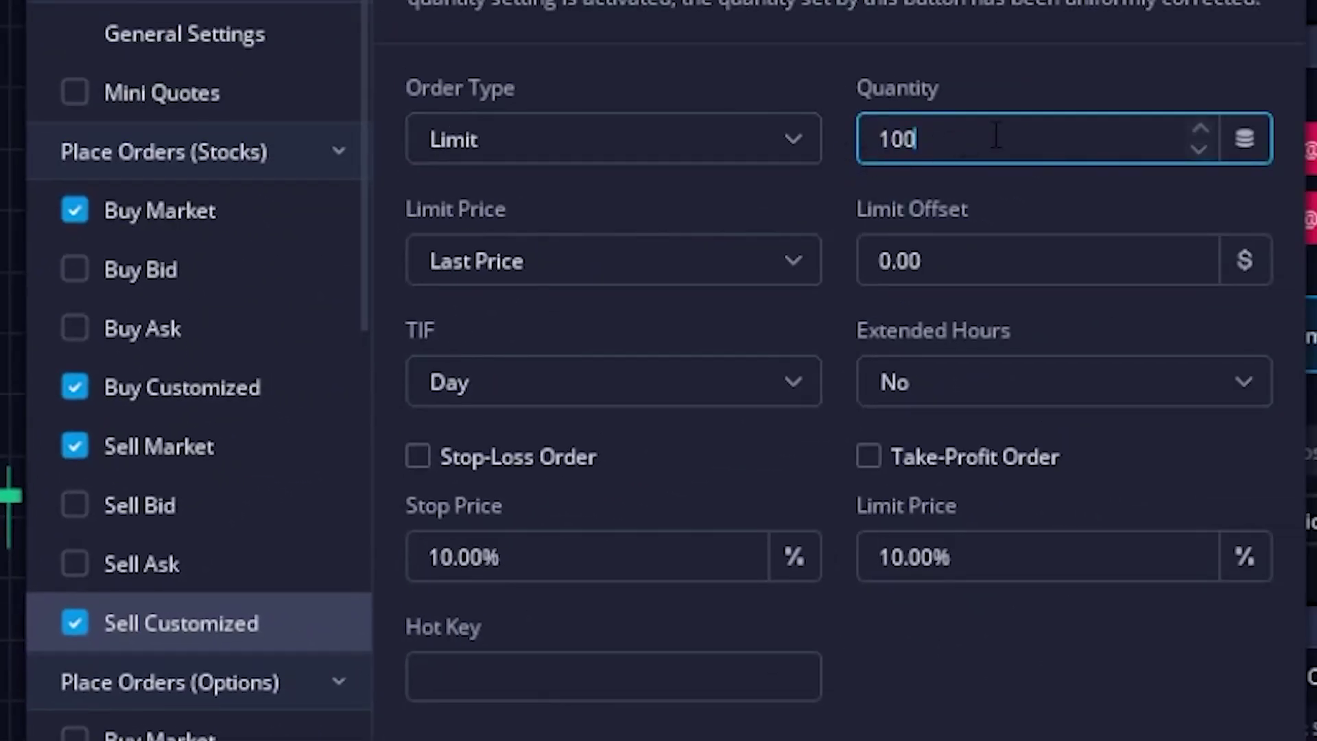
pyautogui.moveTo(993, 137); pyautogui.dragTo(846, 146)
pyautogui.write('1')
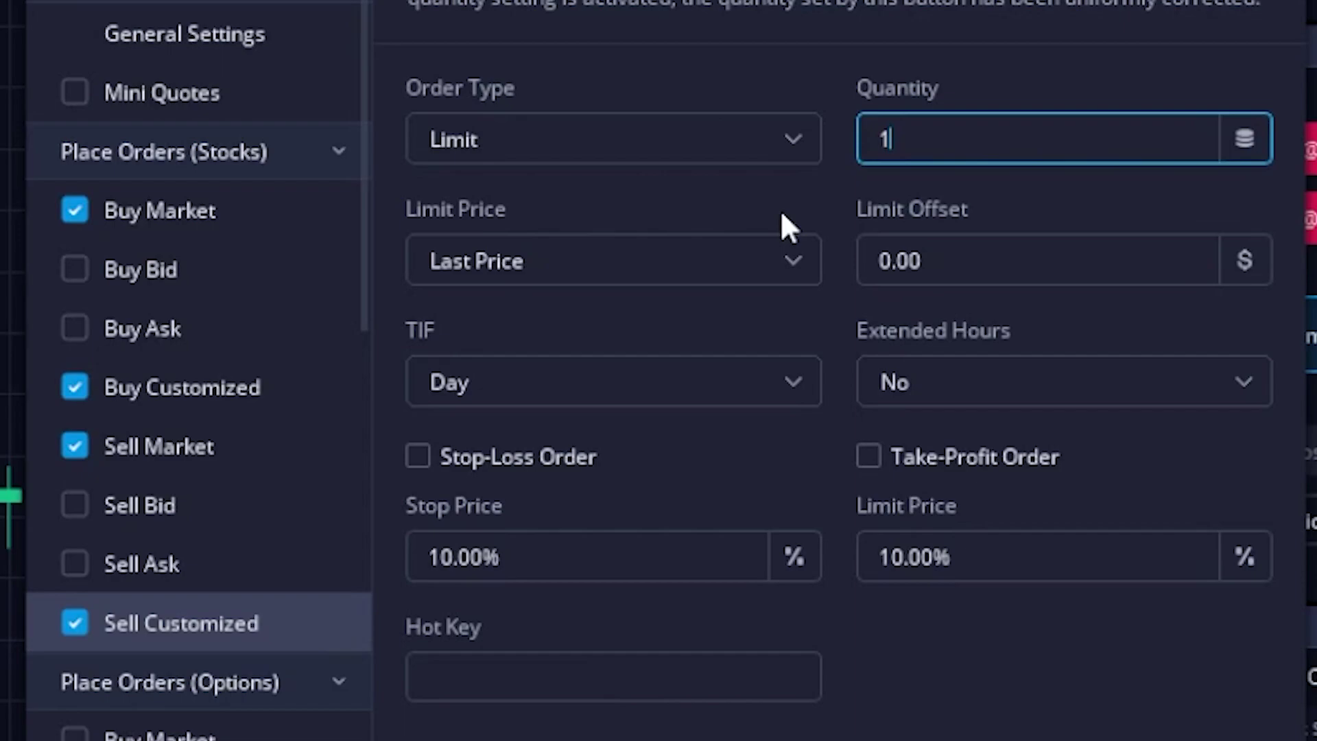
pyautogui.click(782, 254)
pyautogui.click(536, 393)
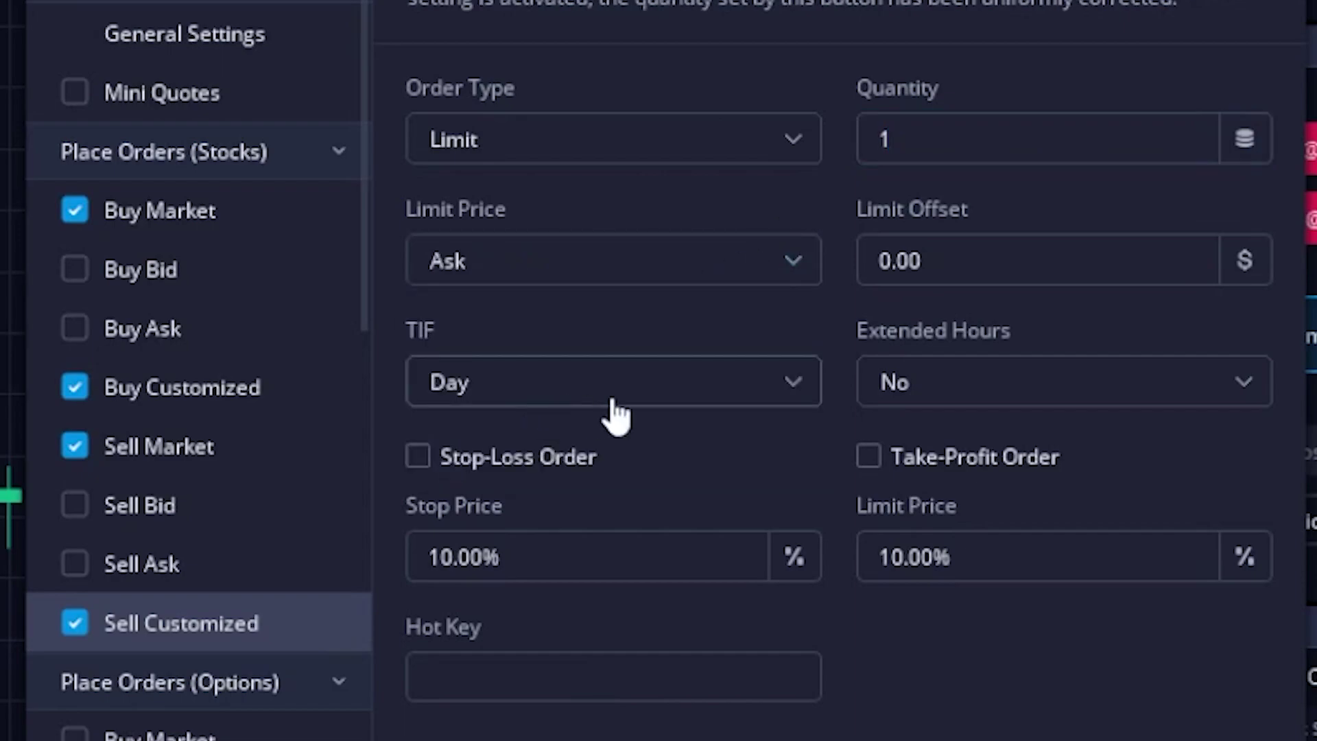
pyautogui.click(1062, 261)
pyautogui.moveTo(1062, 261); pyautogui.dragTo(845, 262)
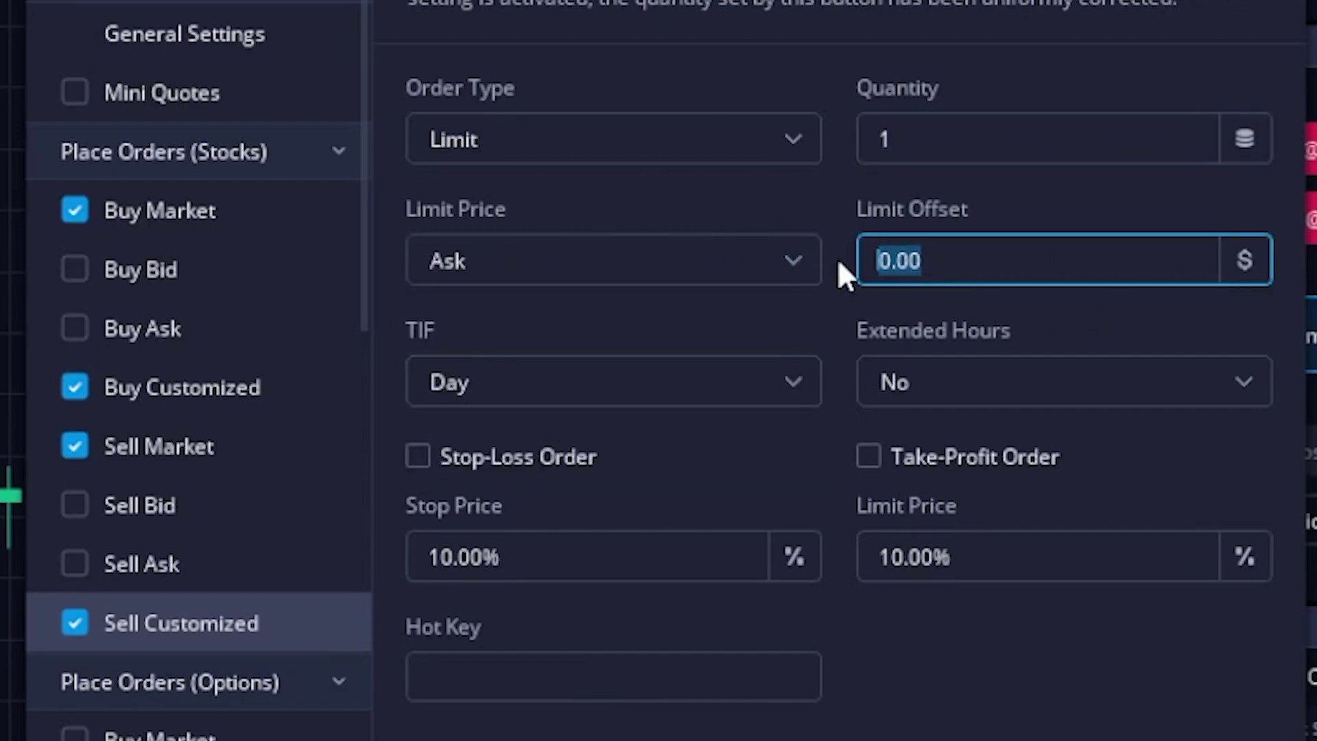
pyautogui.write('25')
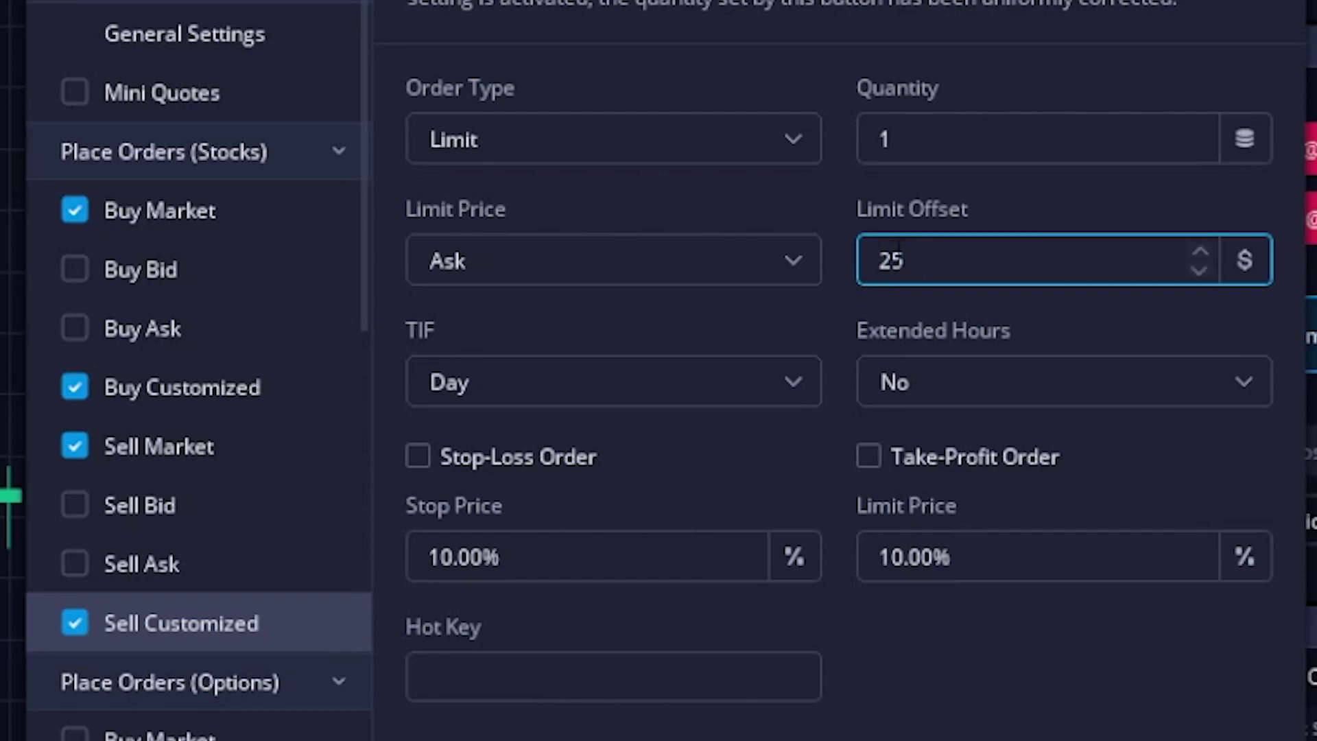
pyautogui.click(881, 261)
pyautogui.write('.')
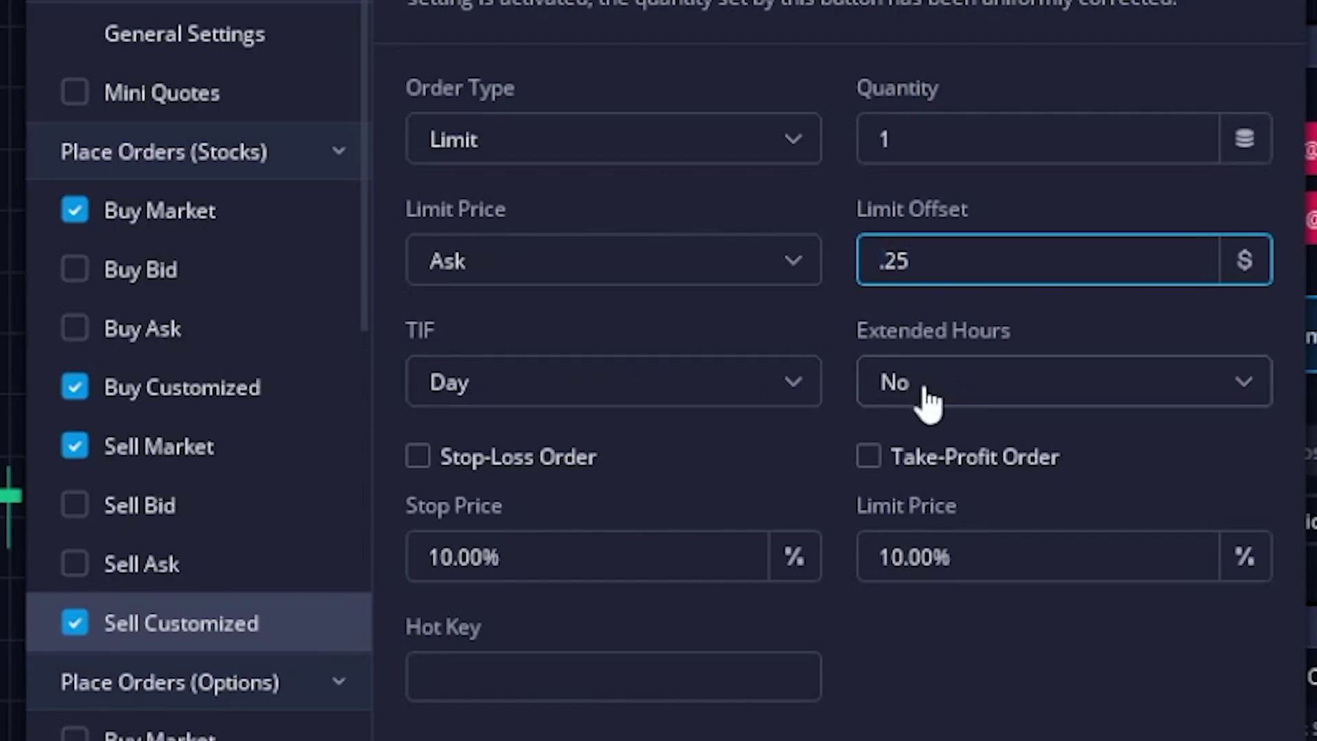
# Attach a 5% stop-loss and a take-profit to the sell button and save the settings.
pyautogui.click(419, 456)
pyautogui.click(870, 458)
pyautogui.click(625, 549)
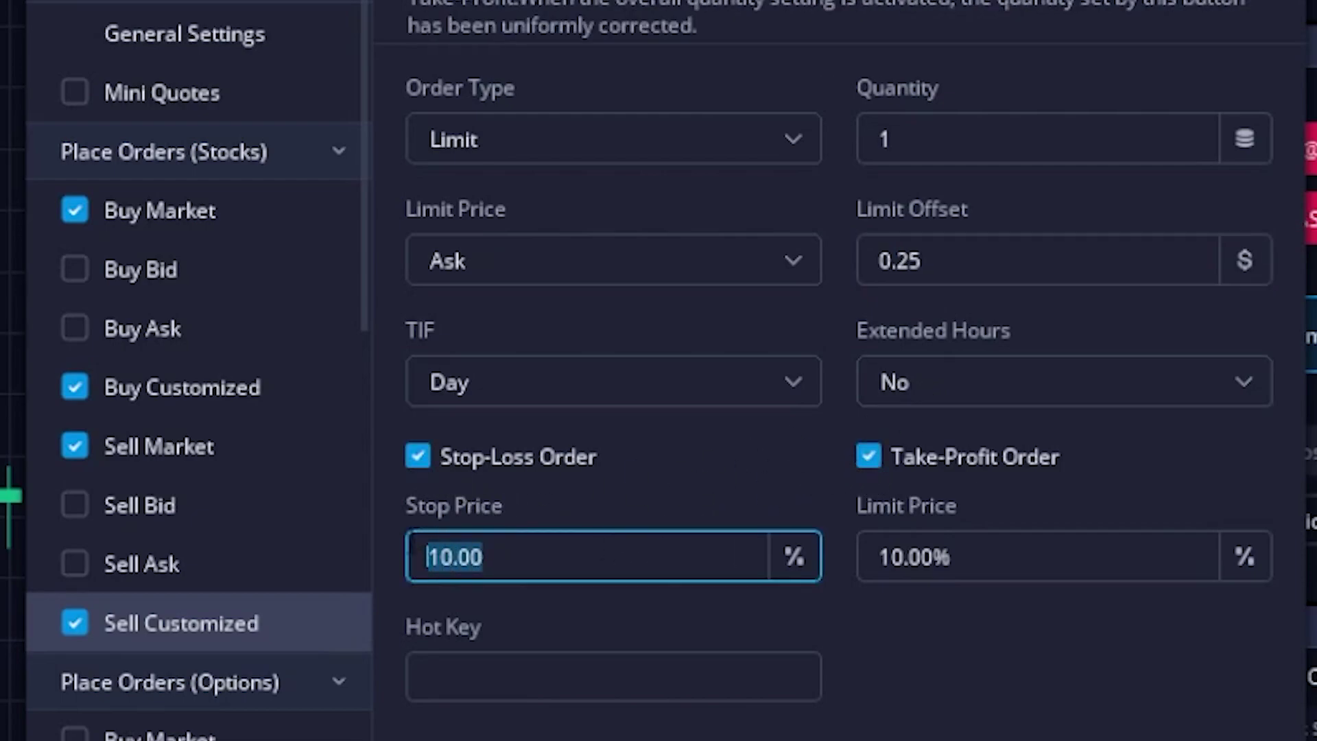
pyautogui.write('5')
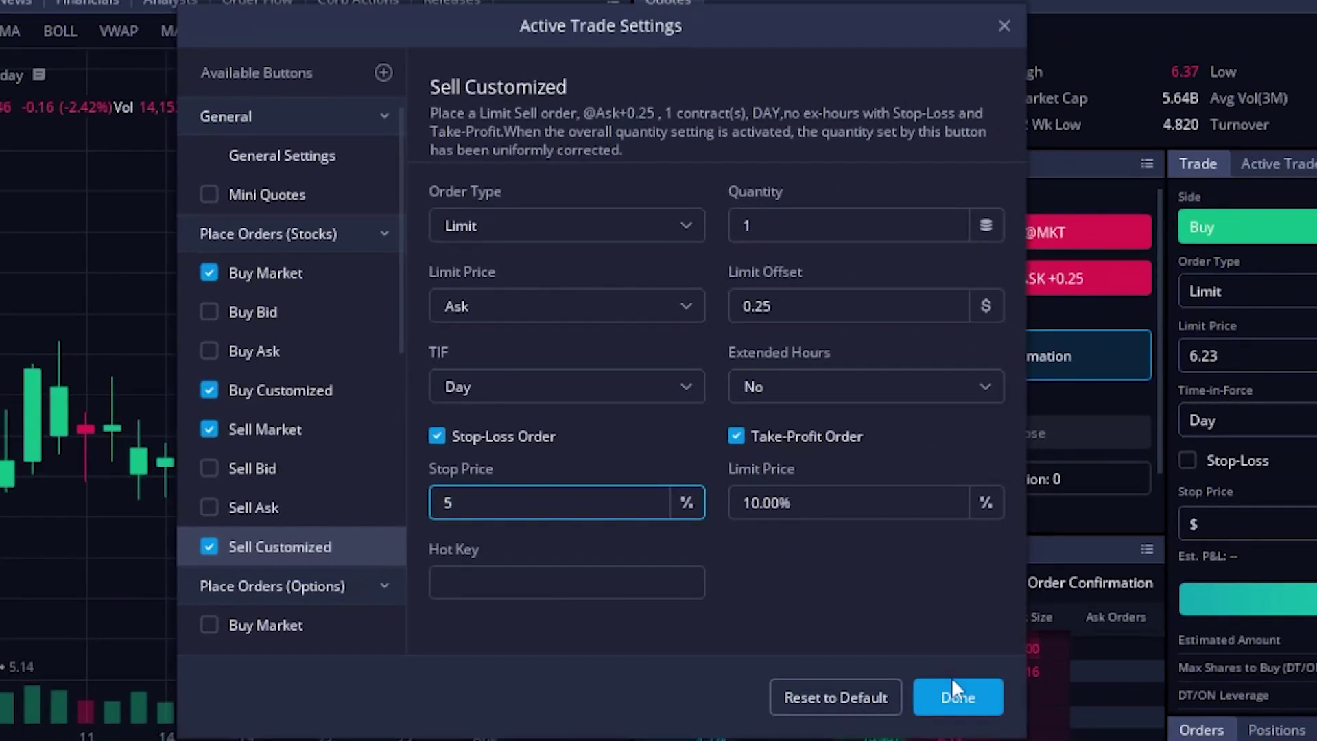
pyautogui.click(961, 695)
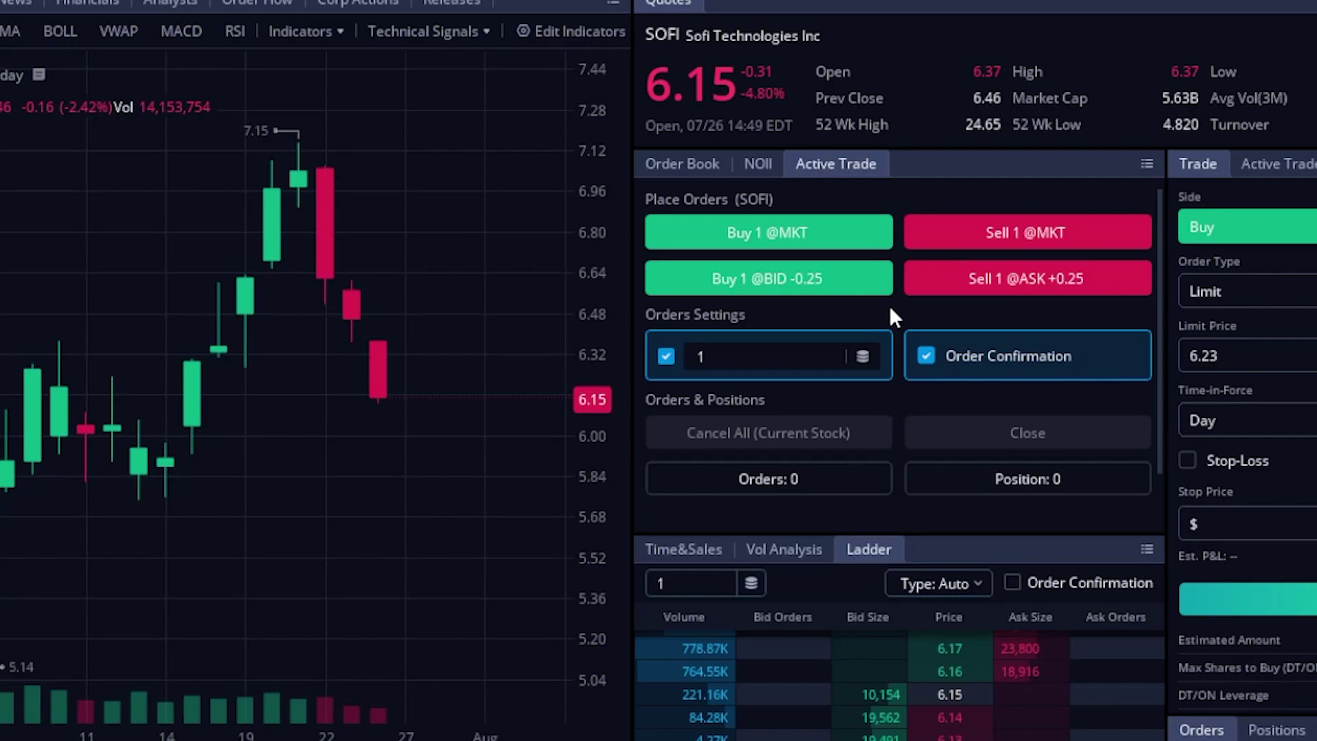
# Buy 1 SOFI share at bid −0.25 ($5.90) with a $5.61 stop and $6.49 take-profit.
pyautogui.click(755, 281)
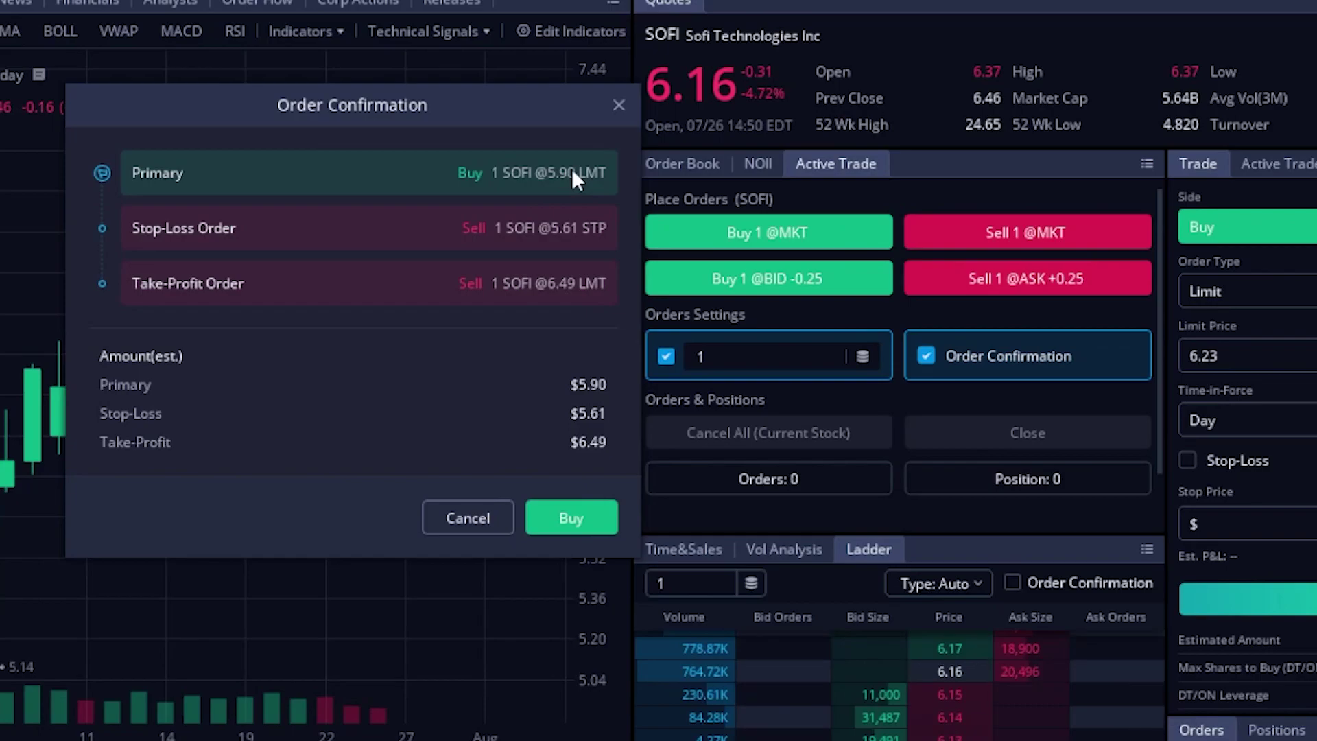
pyautogui.click(561, 516)
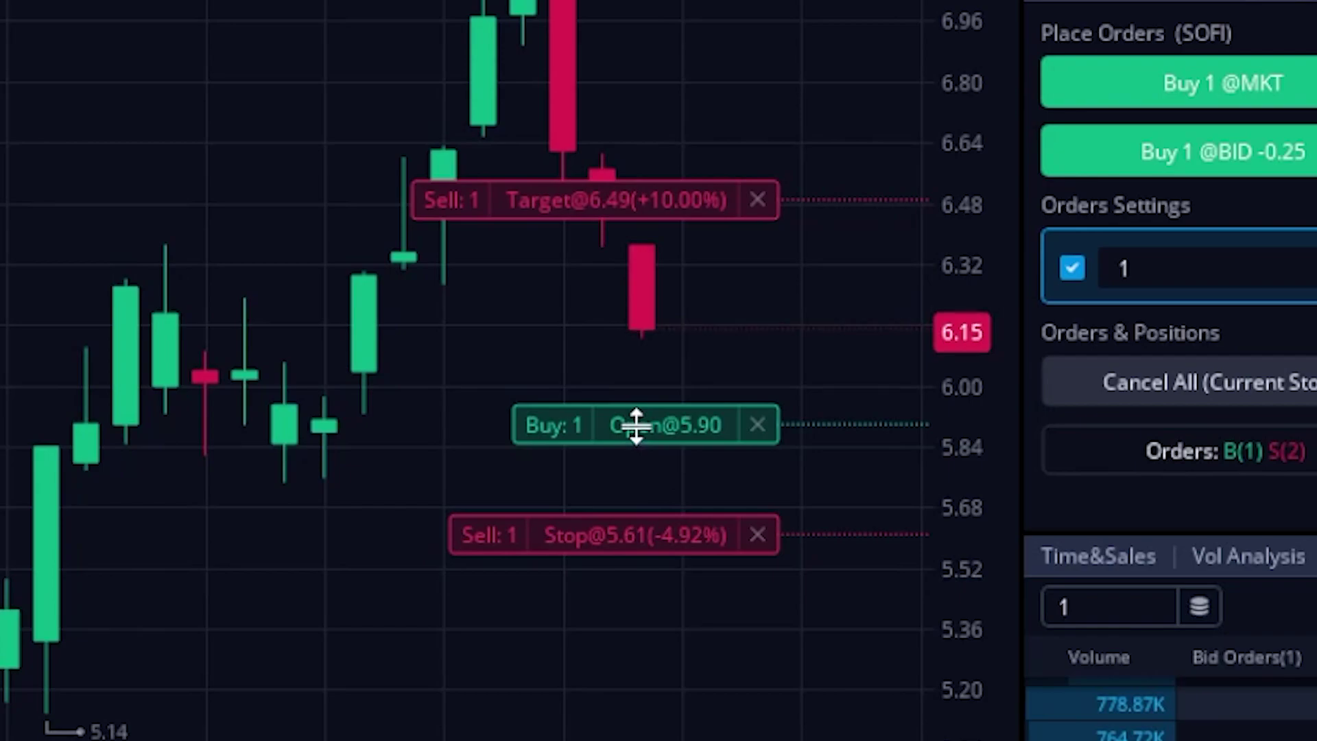
# Drag the buy order line on the chart from 5.90 to 5.83 and confirm the change.
pyautogui.moveTo(637, 426); pyautogui.dragTo(636, 452)
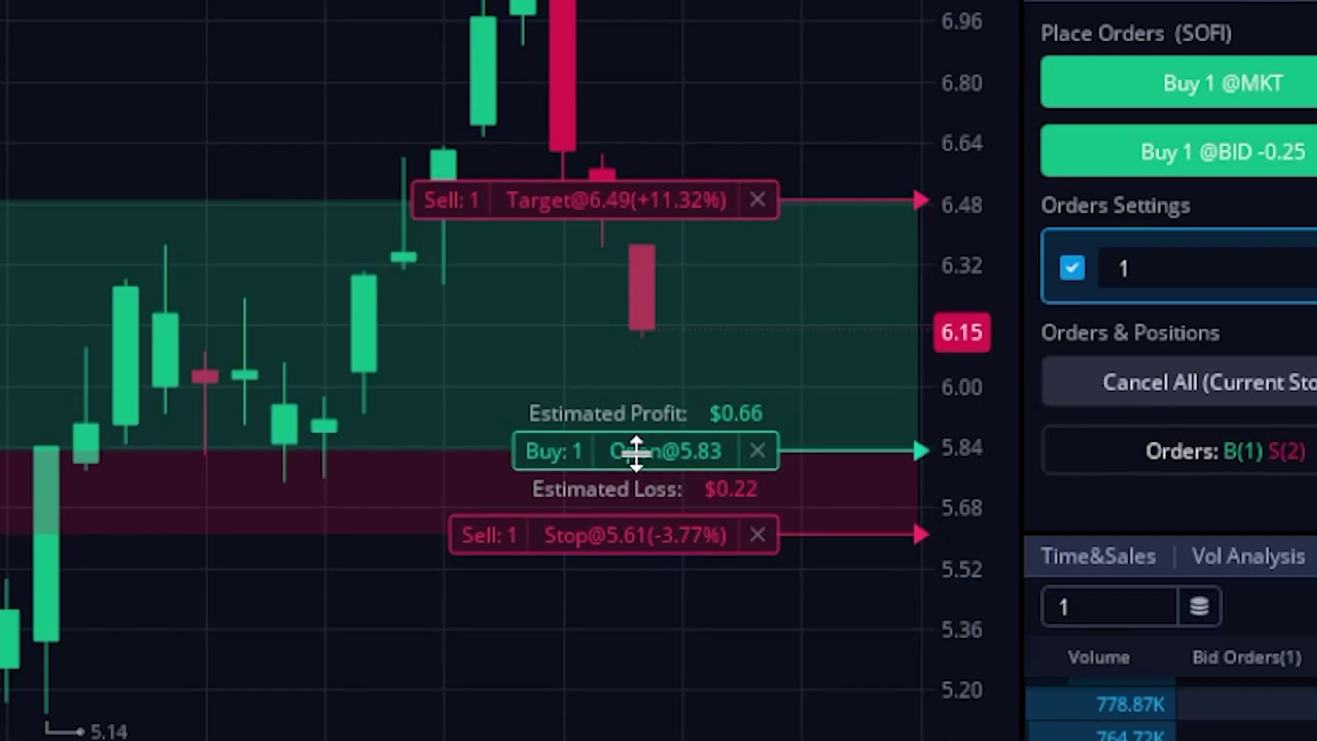
pyautogui.moveTo(637, 452); pyautogui.dragTo(637, 453)
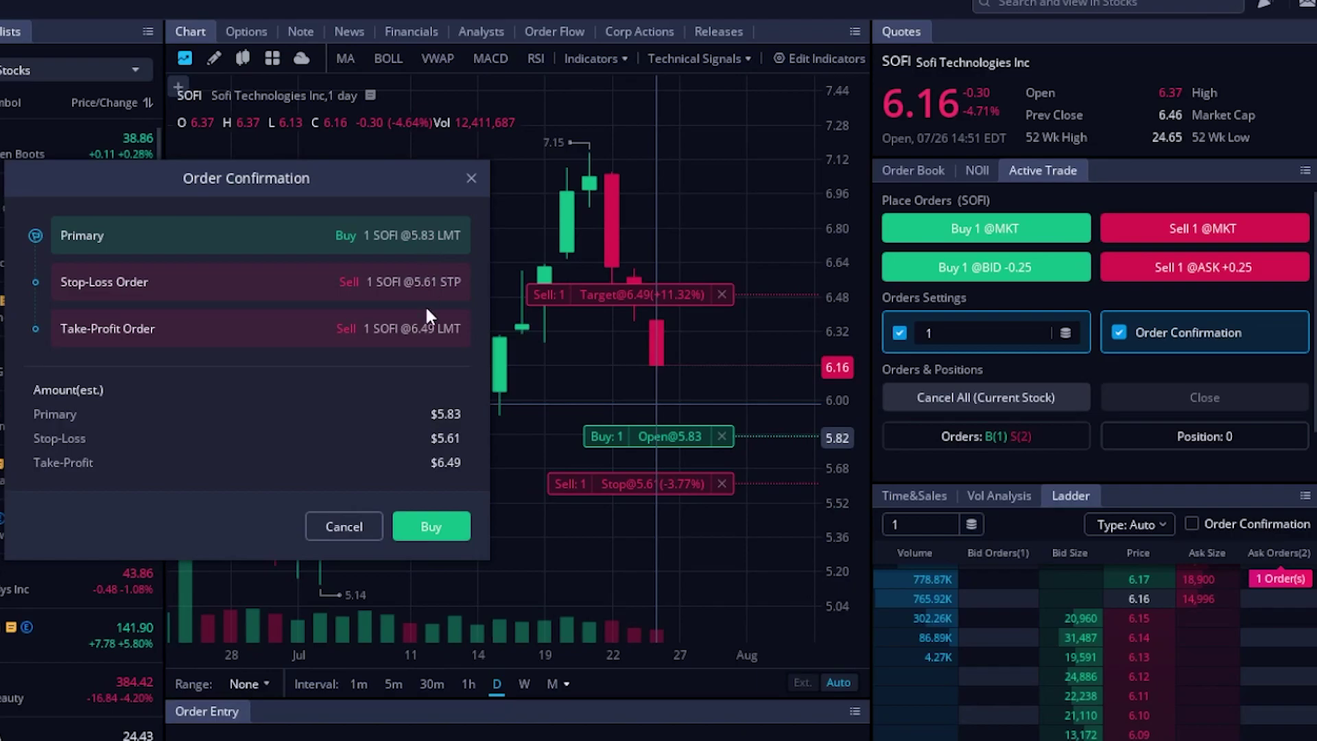
pyautogui.click(430, 529)
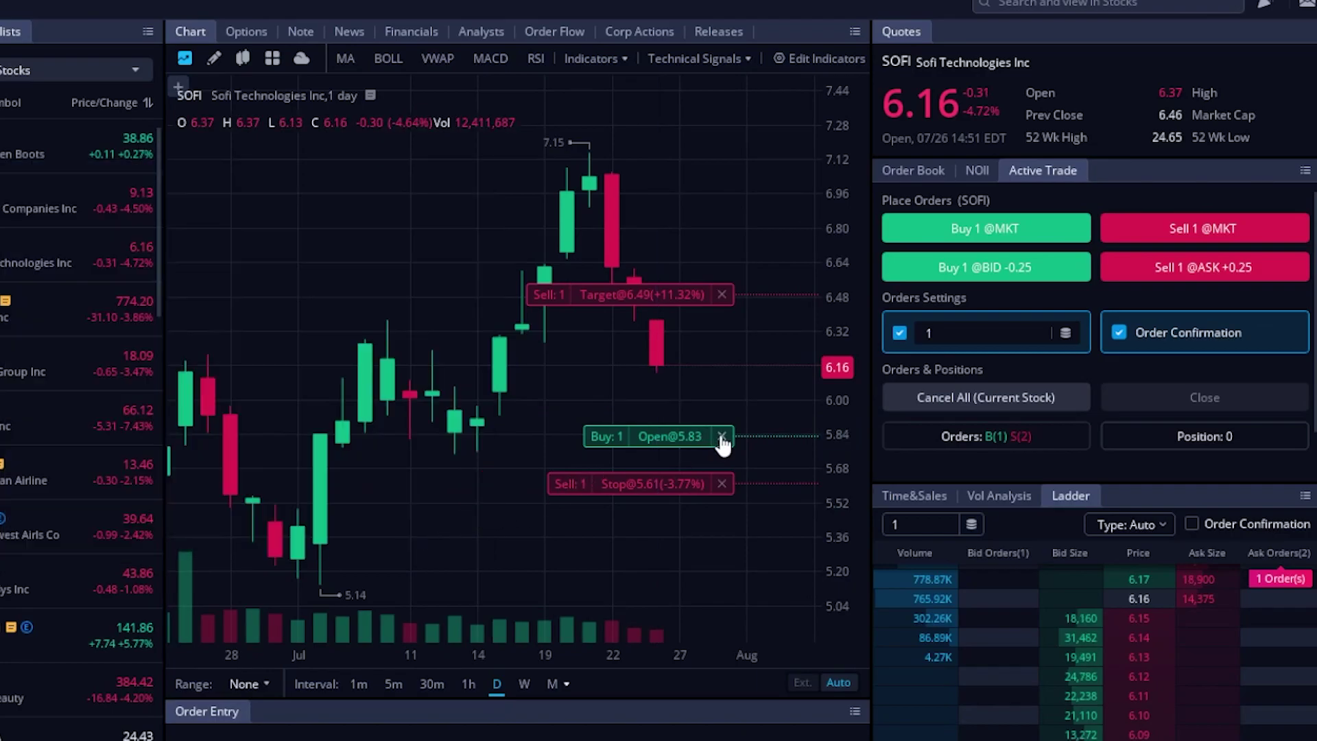
# Cancel all three SOFI orders, turn off order confirmations, then buy 1 share at bid −0.25.
pyautogui.click(980, 399)
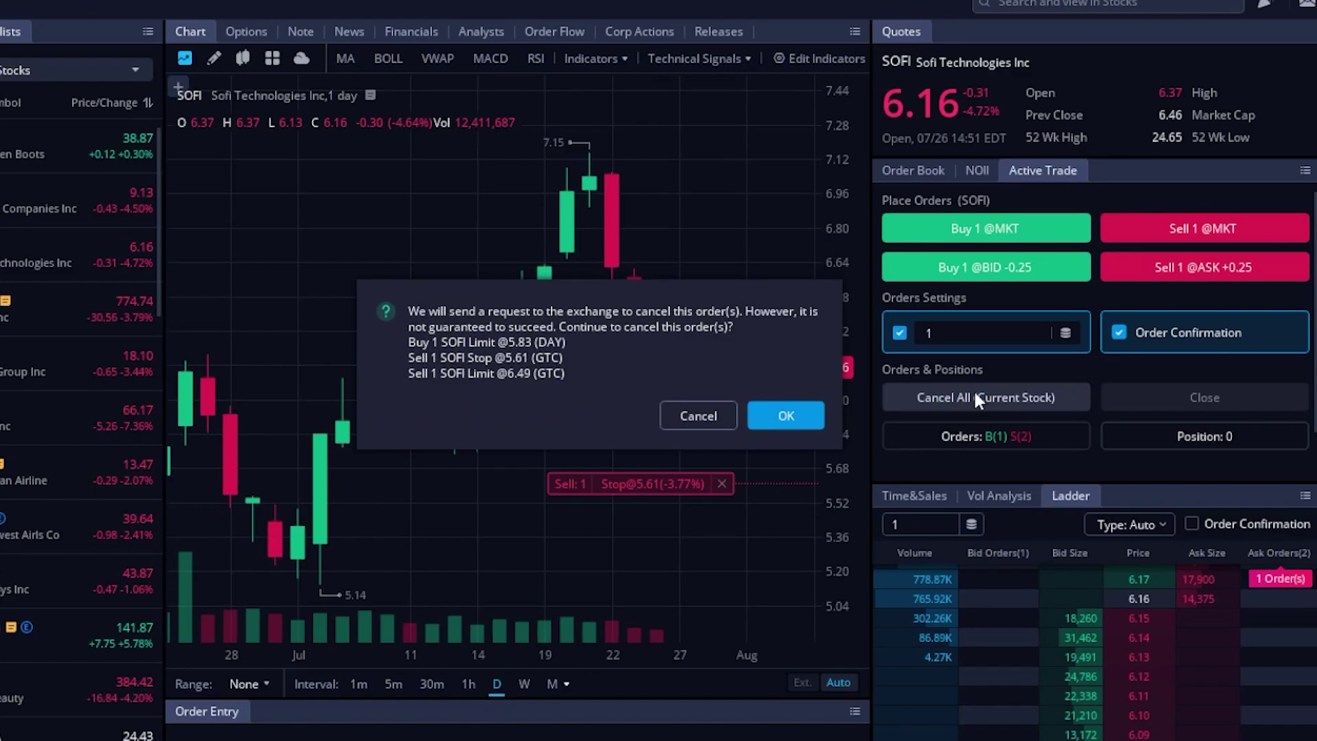
pyautogui.click(786, 416)
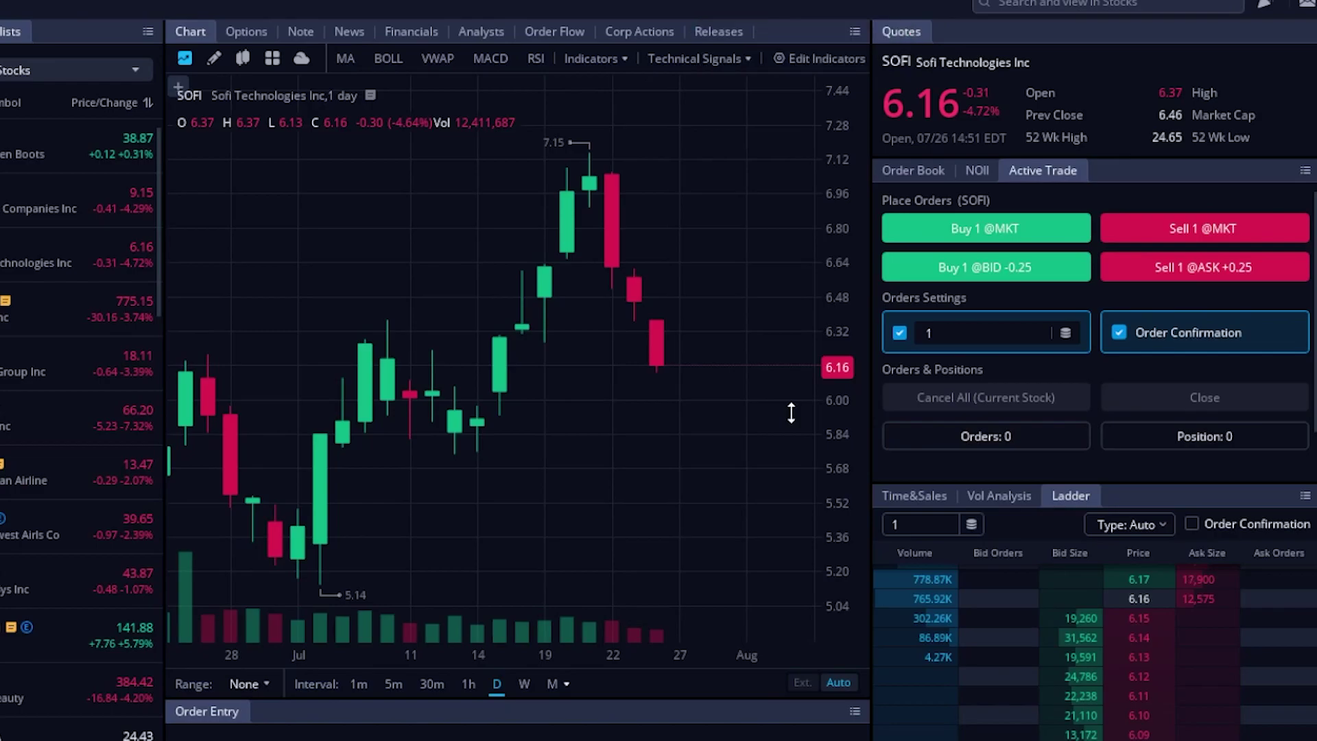
pyautogui.click(1119, 333)
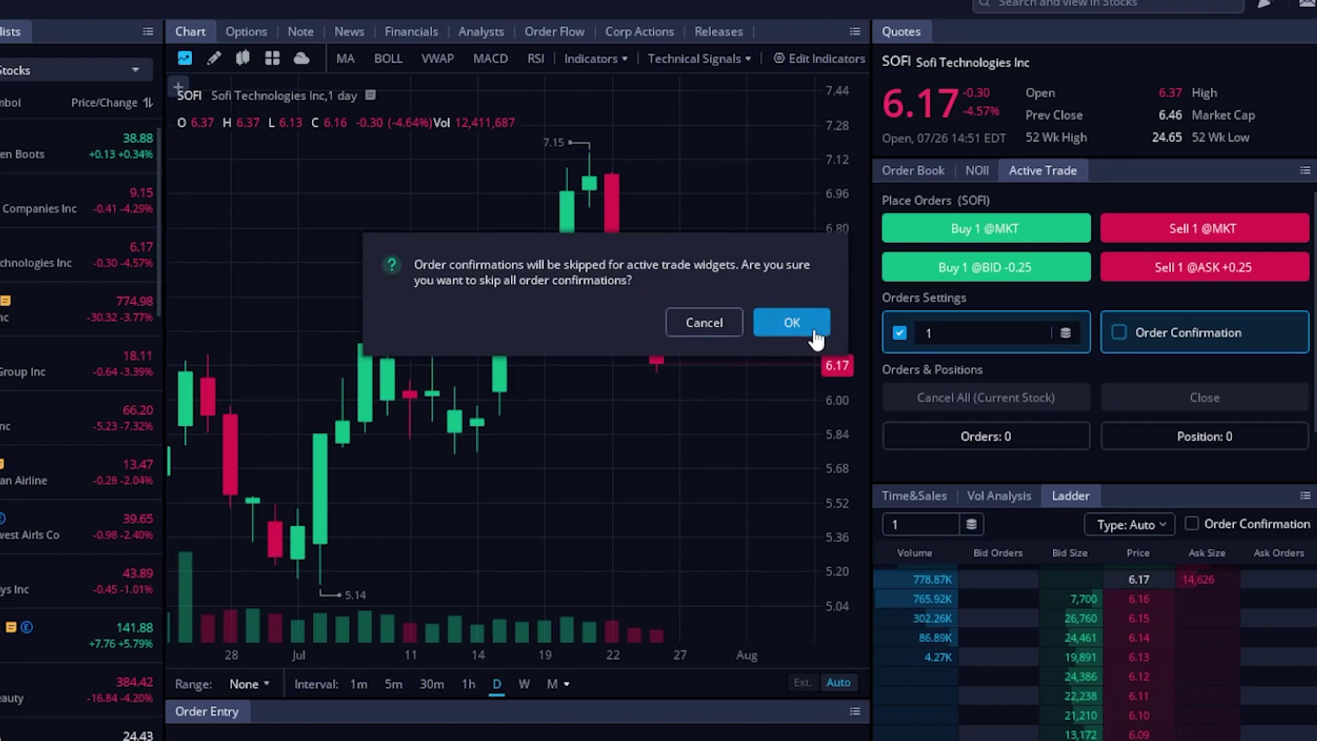
pyautogui.click(791, 322)
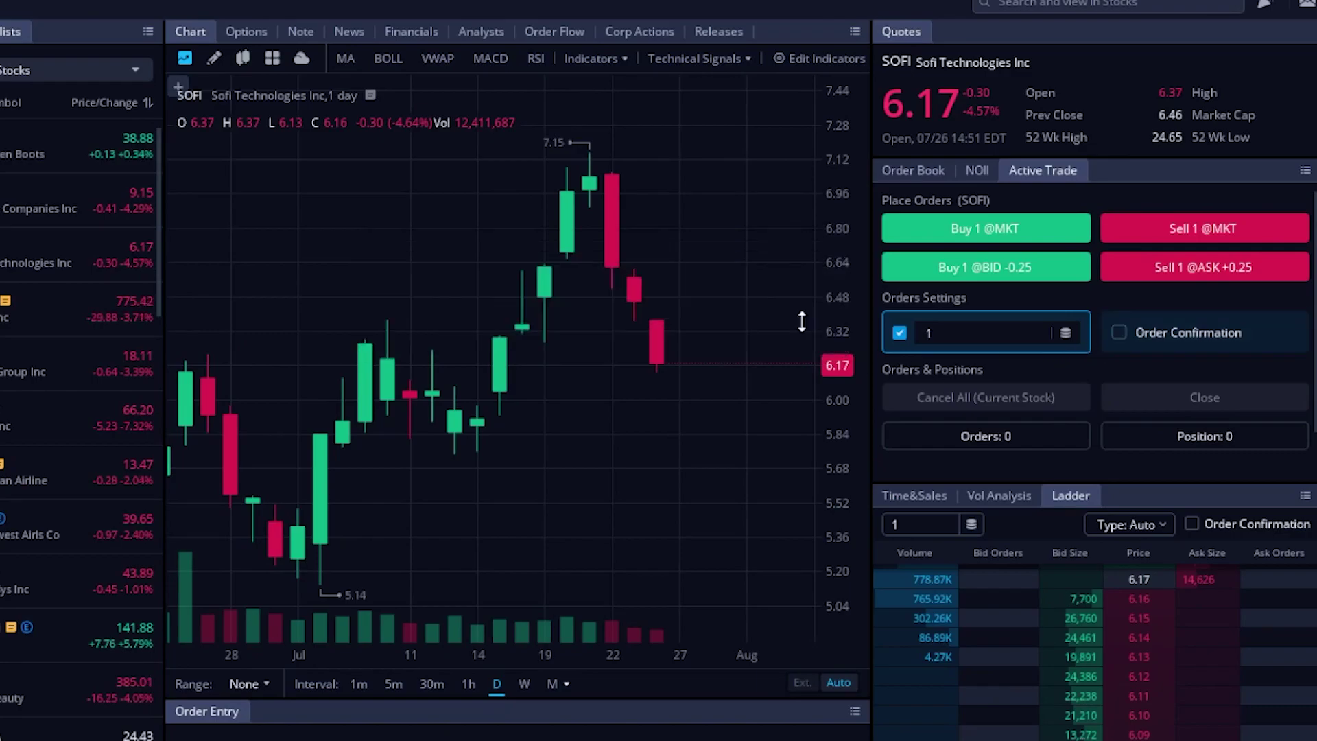
pyautogui.click(982, 279)
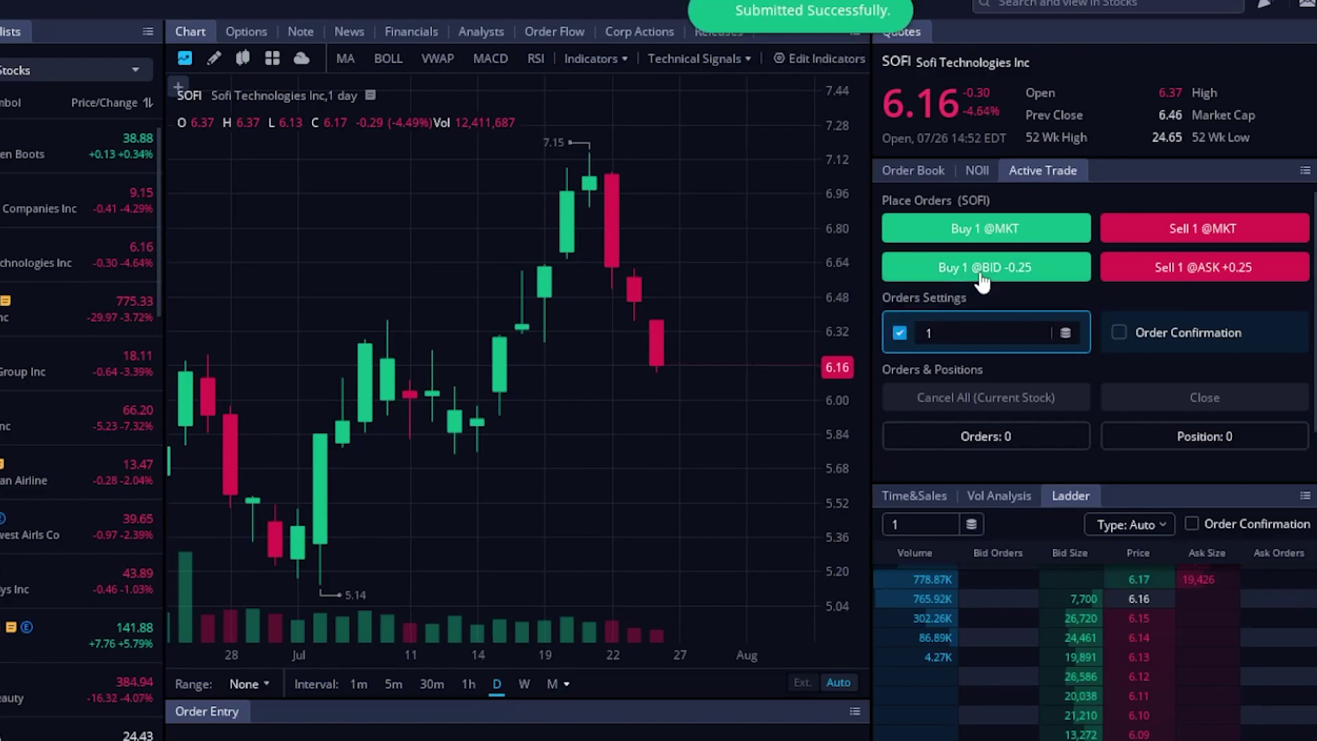